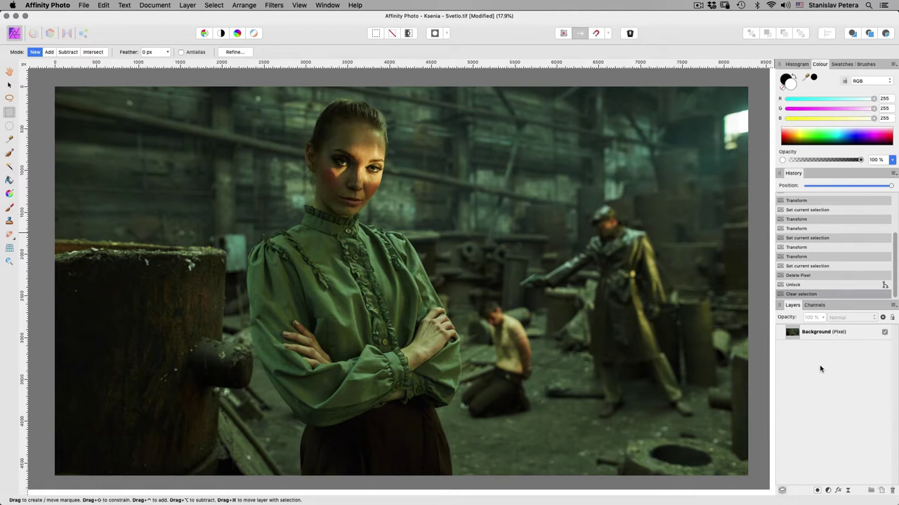
# Step: Add a new empty pixel layer above the Background and name it "Kresleni"
pyautogui.click(882, 492)
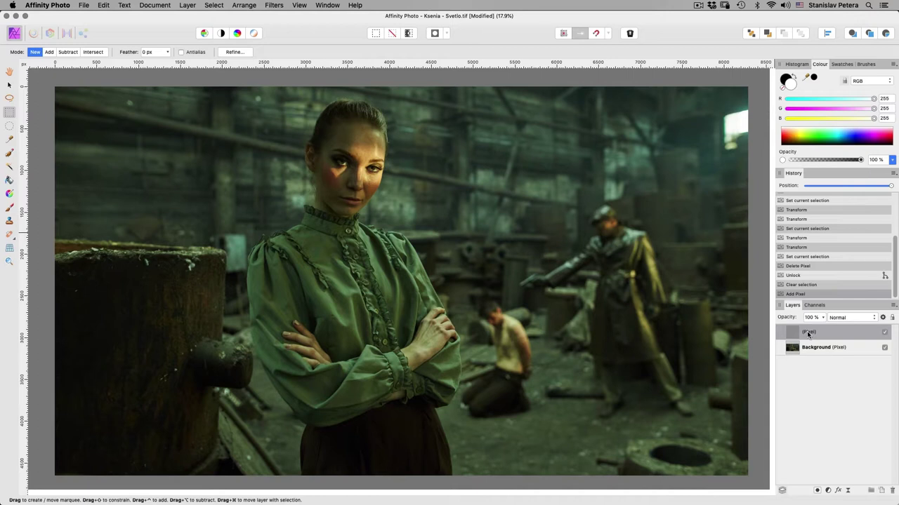
pyautogui.doubleClick(808, 334)
pyautogui.write('Kresleni')
pyautogui.press('Return')
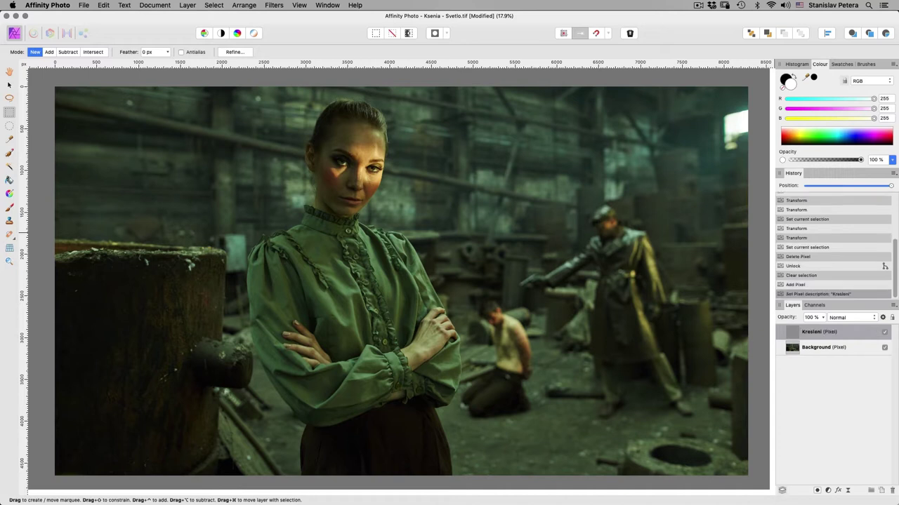
# Step: Paint black zigzag scribbles with the Paint Brush on the Kresleni layer, between the woman and the man in the coat
pyautogui.press('b')
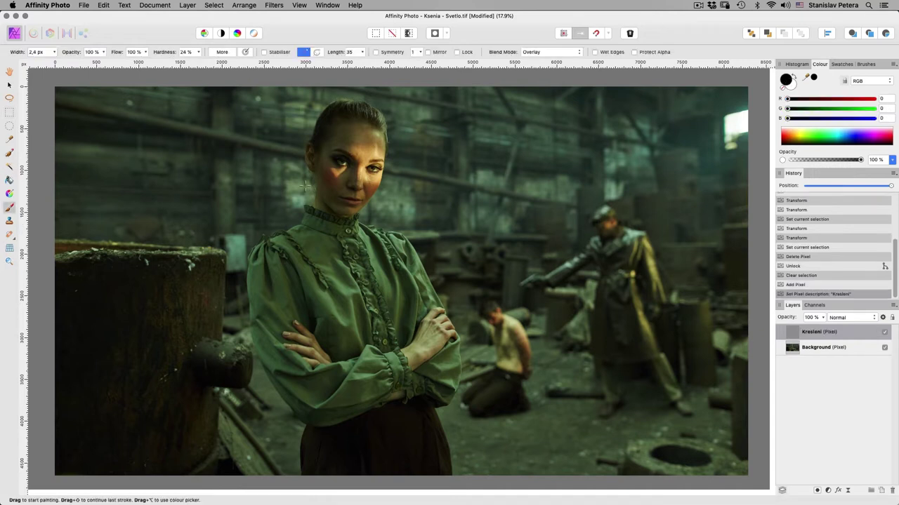
pyautogui.moveTo(372, 176)
pyautogui.mouseDown()
pyautogui.moveTo(421, 166)
pyautogui.moveTo(429, 142)
pyautogui.mouseUp()
pyautogui.moveTo(461, 174)
pyautogui.mouseDown()
pyautogui.moveTo(456, 210)
pyautogui.moveTo(484, 242)
pyautogui.moveTo(472, 274)
pyautogui.mouseUp()
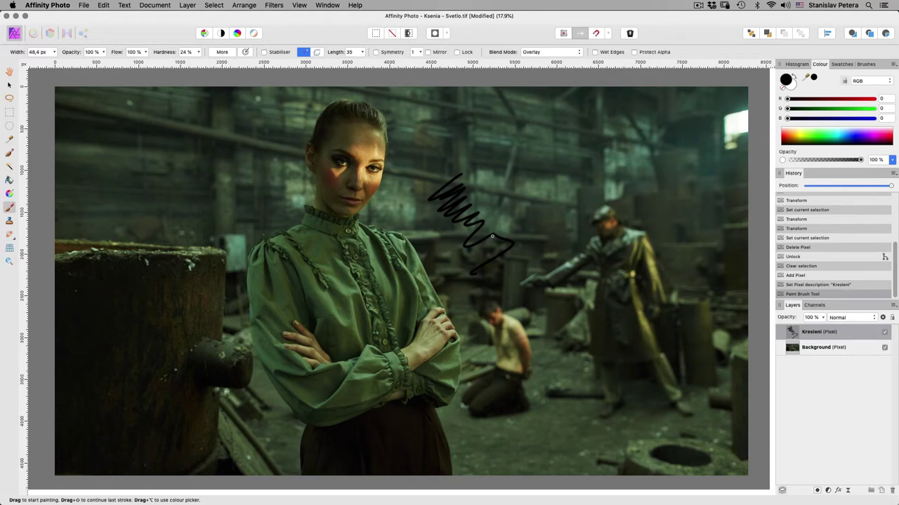
pyautogui.moveTo(487, 239); pyautogui.dragTo(515, 254)
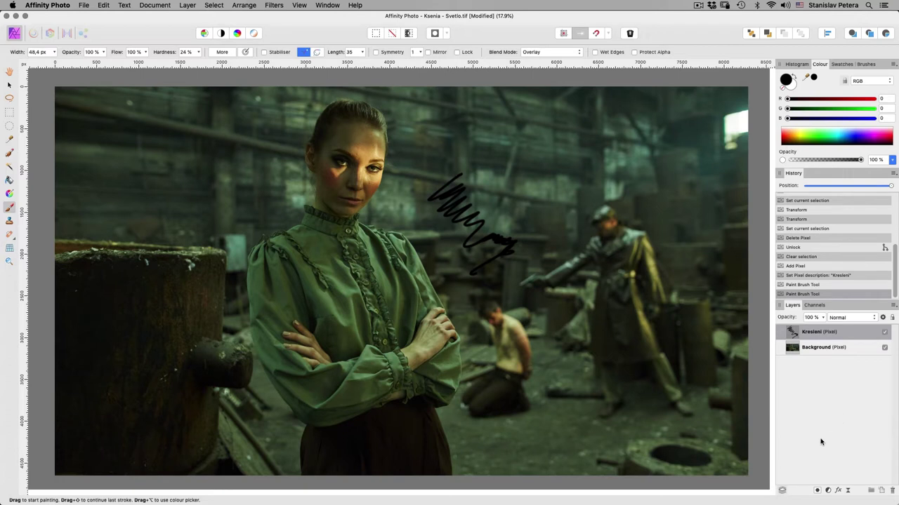
# Step: Add an empty mask layer and attach it to the Kresleni layer as its mask
pyautogui.keyDown('super'); pyautogui.click(796, 334); pyautogui.keyUp('super')
pyautogui.click(813, 347)
pyautogui.click(797, 335)
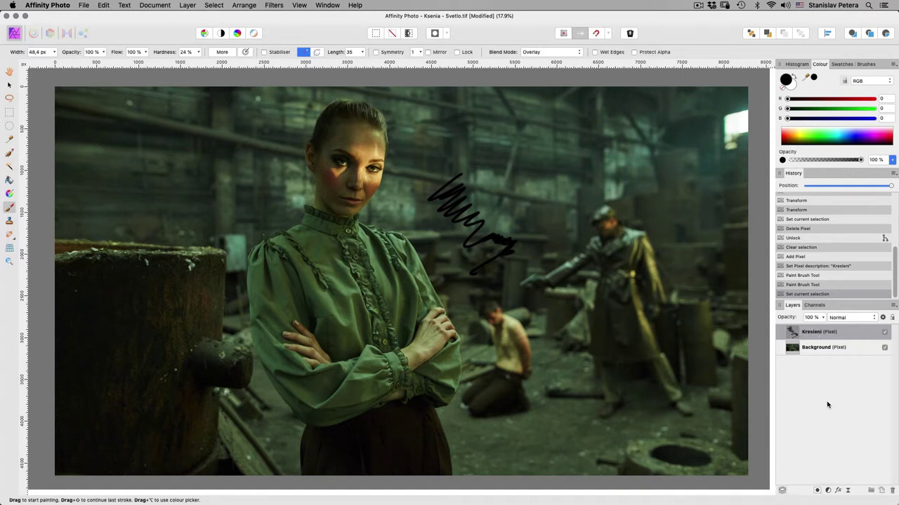
pyautogui.click(817, 492)
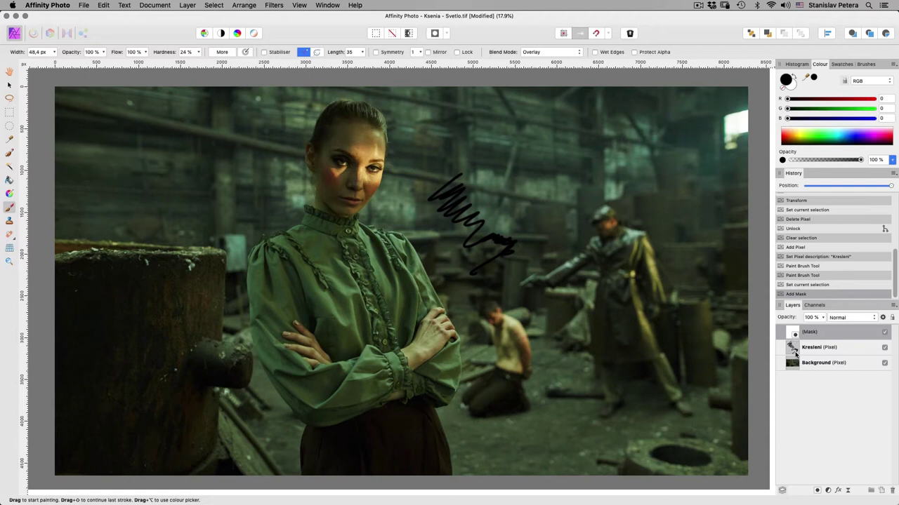
pyautogui.moveTo(811, 353); pyautogui.dragTo(790, 348)
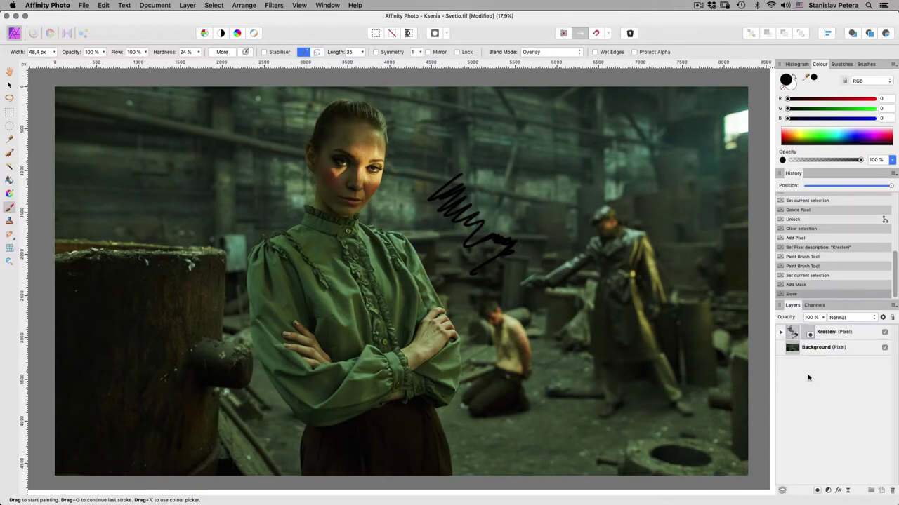
# Step: Expand the Kresleni layer, target its pixels instead of the mask, and paint more black zigzags over the scribble's upper end
pyautogui.click(781, 334)
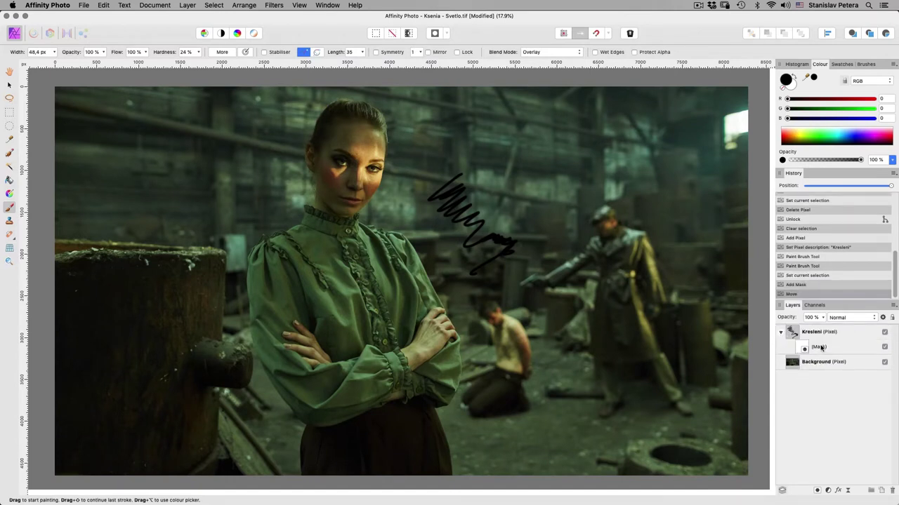
pyautogui.click(821, 348)
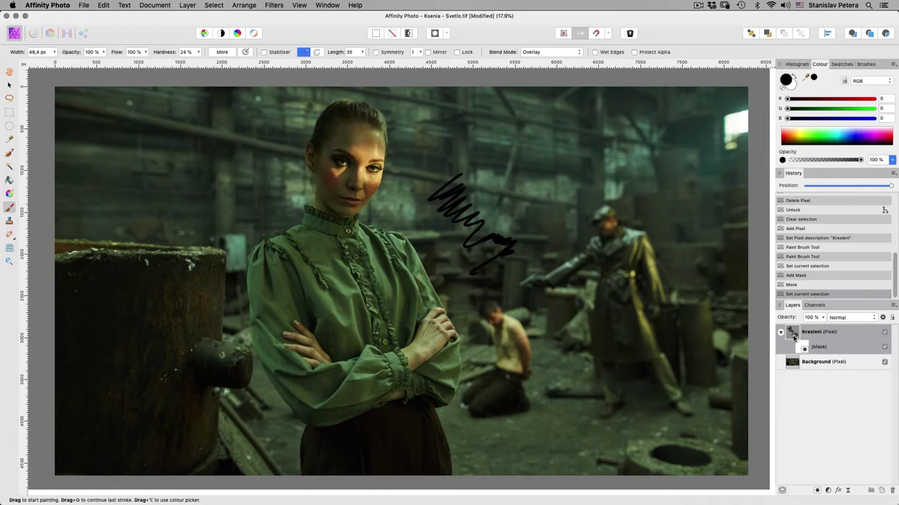
pyautogui.click(801, 349)
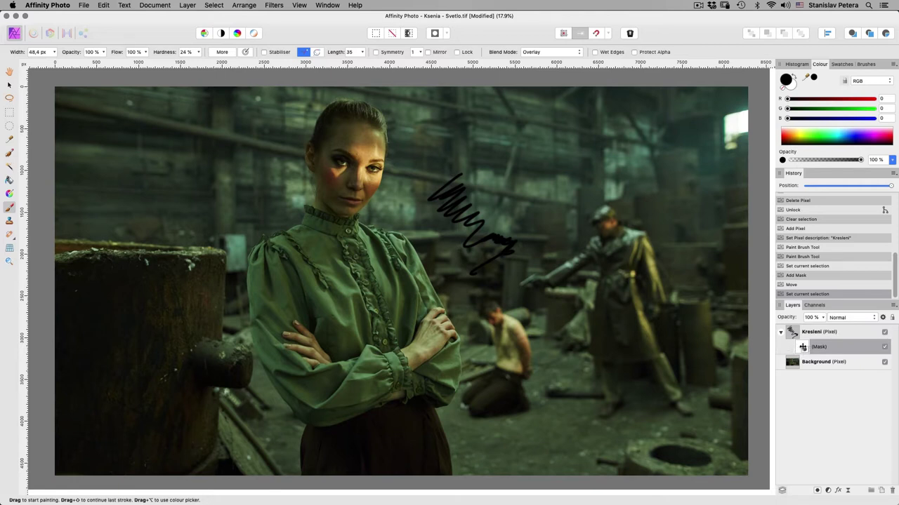
pyautogui.click(791, 340)
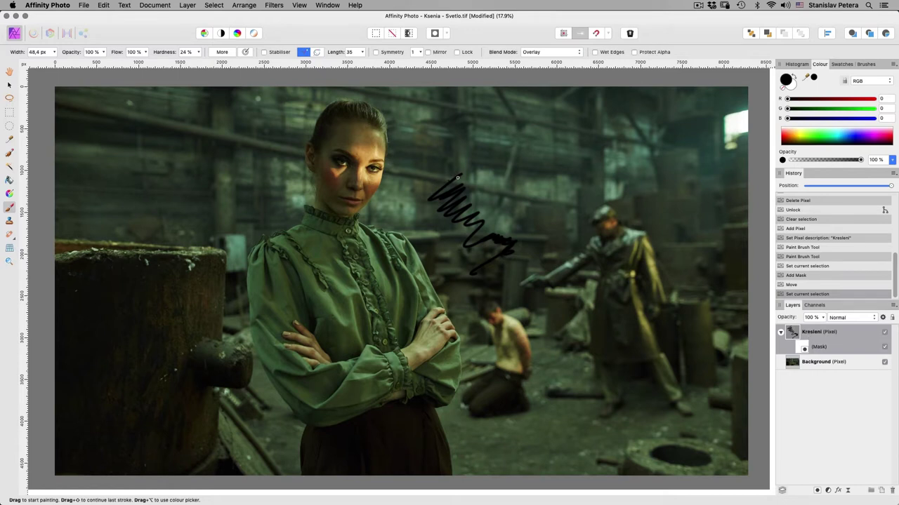
pyautogui.moveTo(458, 178); pyautogui.dragTo(445, 204)
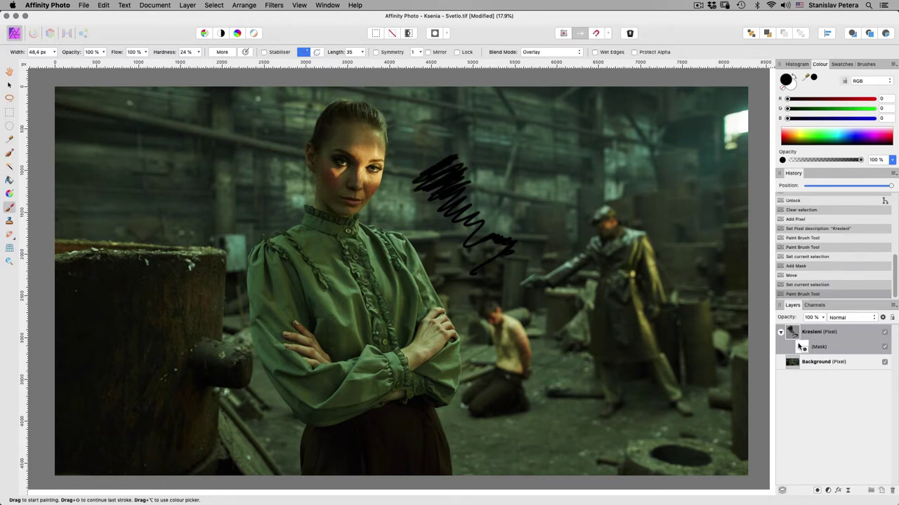
# Step: Paint black on the Kresleni mask over the scribble's lower end, and inspect the mask in isolation
pyautogui.click(802, 347)
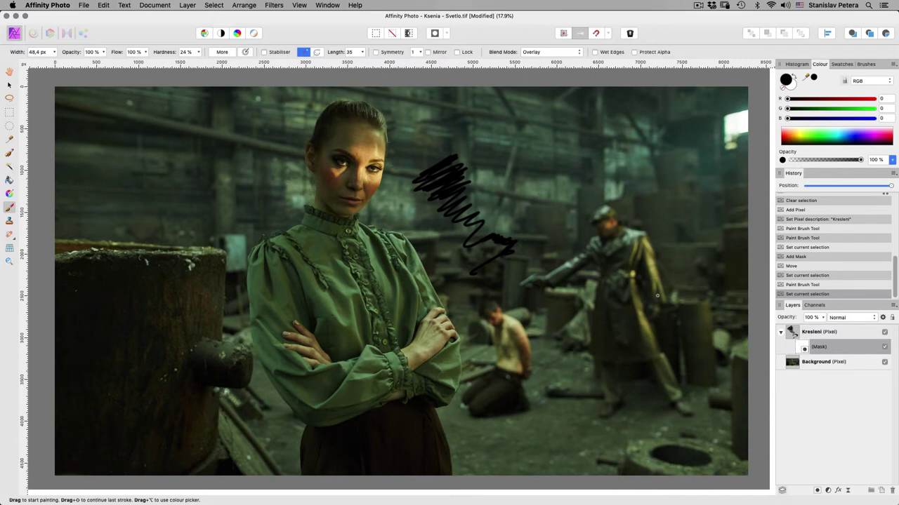
pyautogui.moveTo(504, 255); pyautogui.dragTo(492, 242)
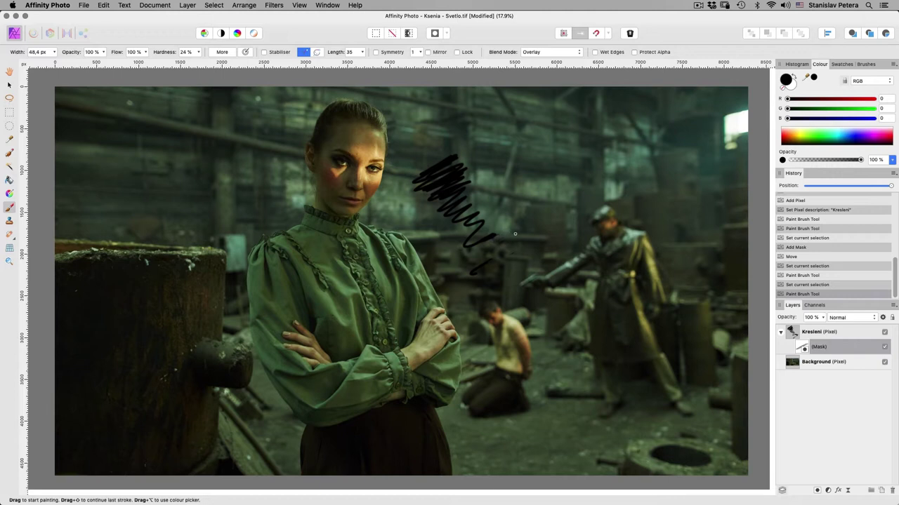
pyautogui.keyDown('alt'); pyautogui.click(803, 348); pyautogui.keyUp('alt')
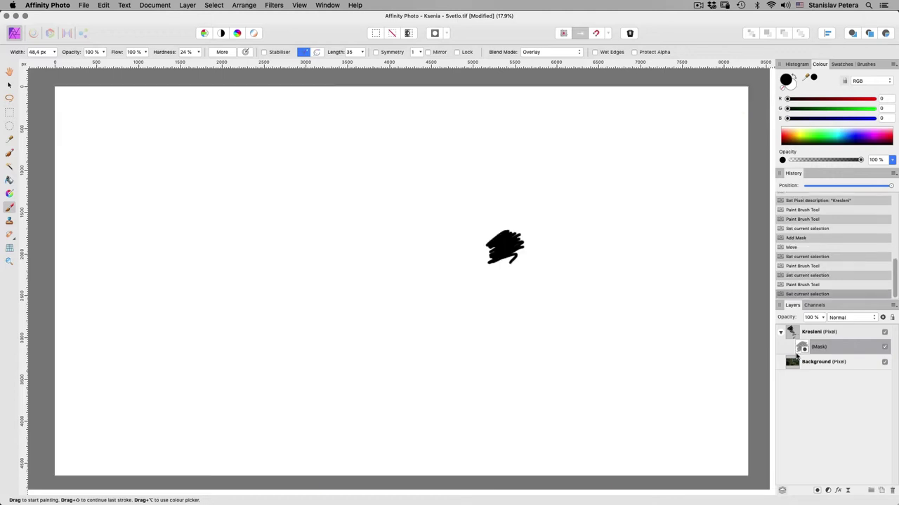
pyautogui.keyDown('alt'); pyautogui.click(801, 346); pyautogui.keyUp('alt')
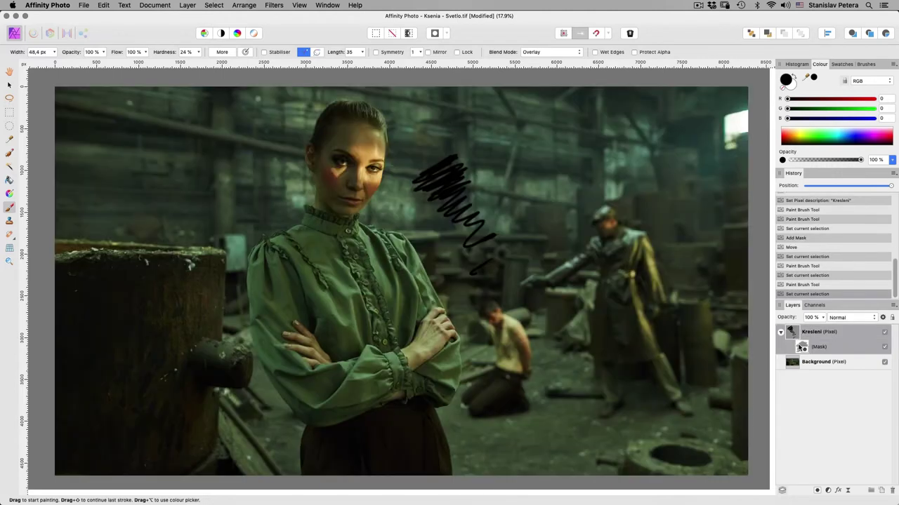
# Step: Add a second mask, nest it inside the Kresleni layer above the first mask, and make it the active one
pyautogui.click(800, 347)
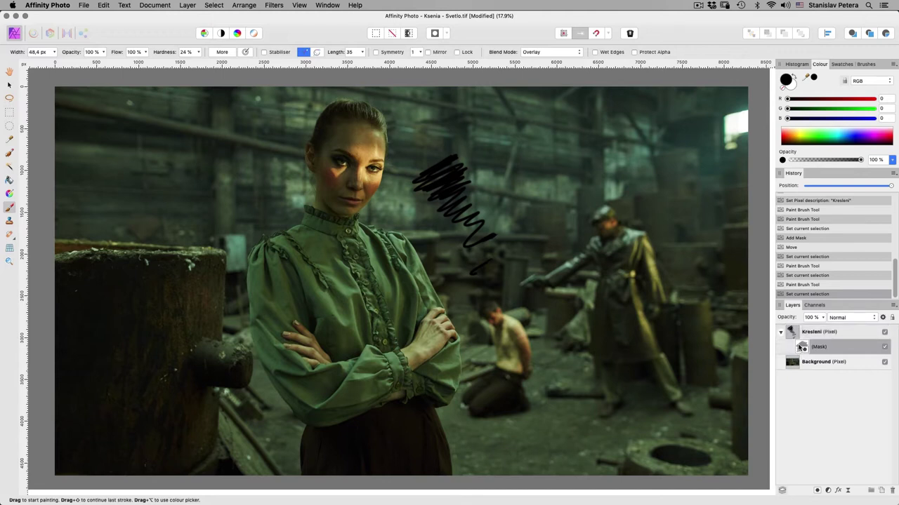
pyautogui.click(818, 491)
pyautogui.moveTo(793, 335); pyautogui.dragTo(800, 359)
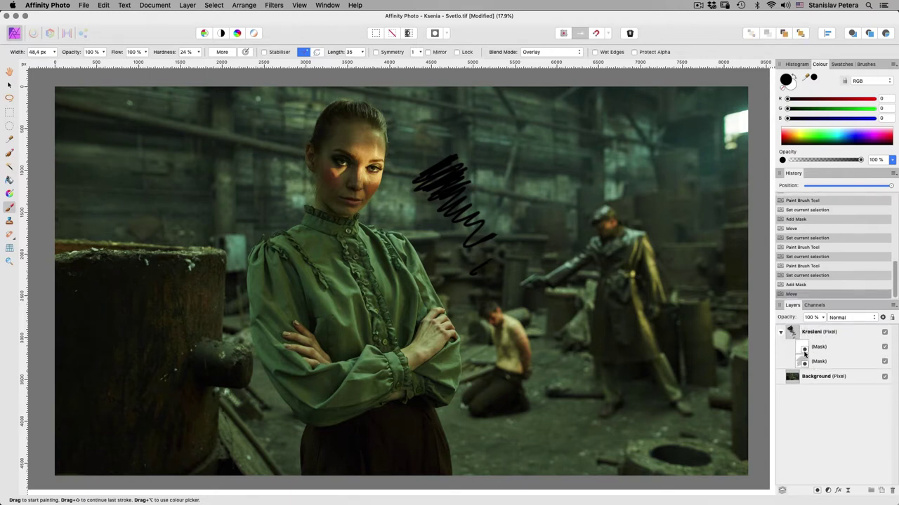
pyautogui.click(804, 348)
# Step: Paint black zigzags with the Paint Brush on the upper Kresleni mask, across the middle of the scribble
pyautogui.press('b')
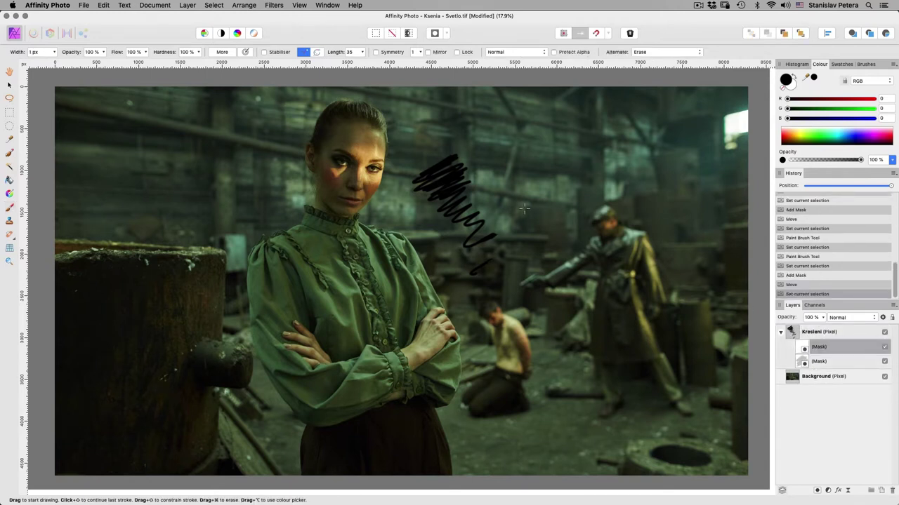
pyautogui.press('b')
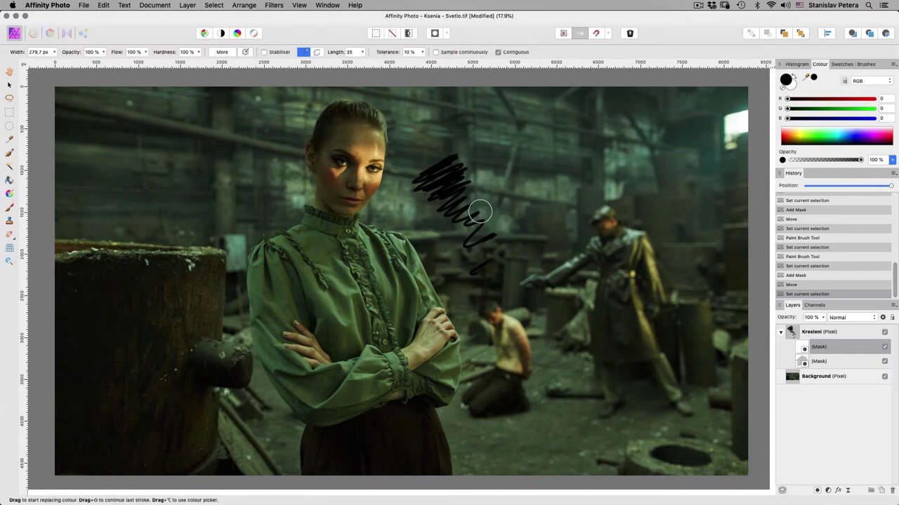
pyautogui.press('r')
pyautogui.press('b')
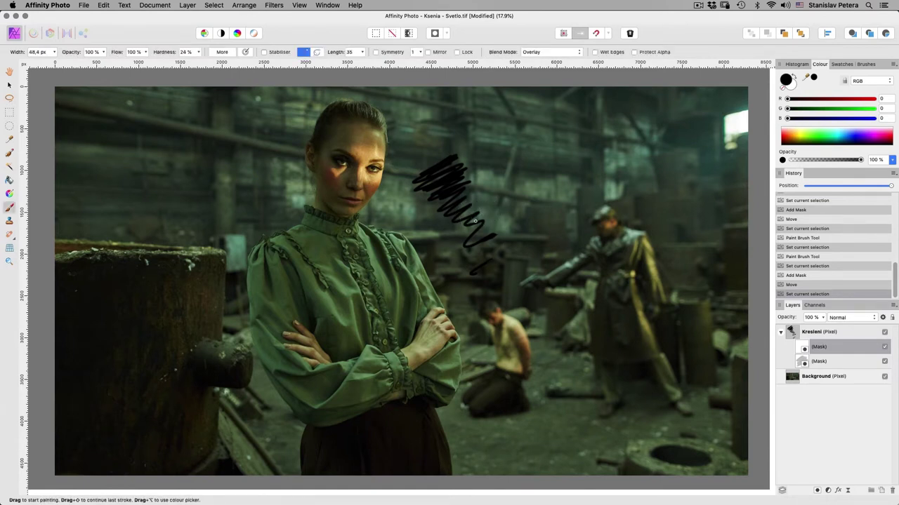
pyautogui.moveTo(479, 194)
pyautogui.mouseDown()
pyautogui.moveTo(454, 186)
pyautogui.moveTo(467, 171)
pyautogui.moveTo(450, 188)
pyautogui.moveTo(472, 180)
pyautogui.moveTo(440, 195)
pyautogui.moveTo(456, 182)
pyautogui.moveTo(471, 188)
pyautogui.moveTo(456, 208)
pyautogui.moveTo(486, 198)
pyautogui.moveTo(468, 221)
pyautogui.moveTo(487, 217)
pyautogui.moveTo(482, 235)
pyautogui.moveTo(505, 231)
pyautogui.mouseUp()
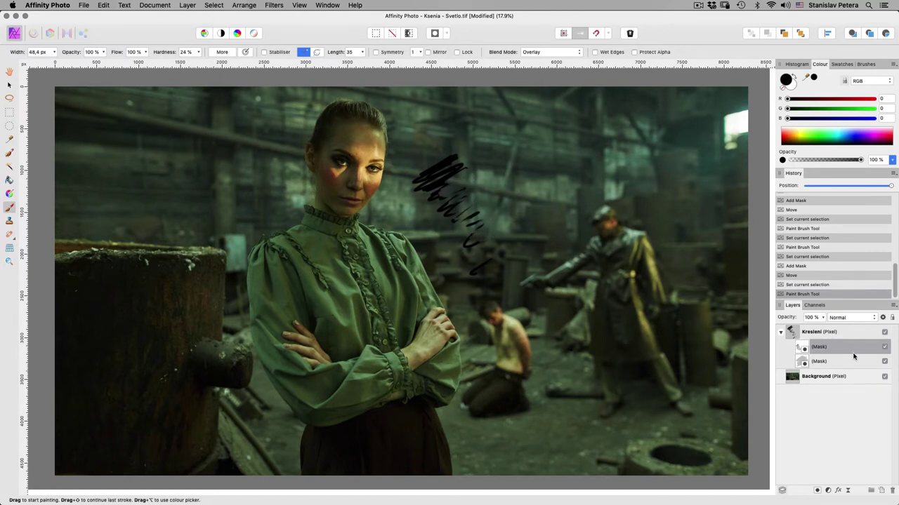
# Step: Toggle the visibility of each of the two Kresleni masks off and on to compare their effects
pyautogui.click(884, 361)
pyautogui.click(884, 361)
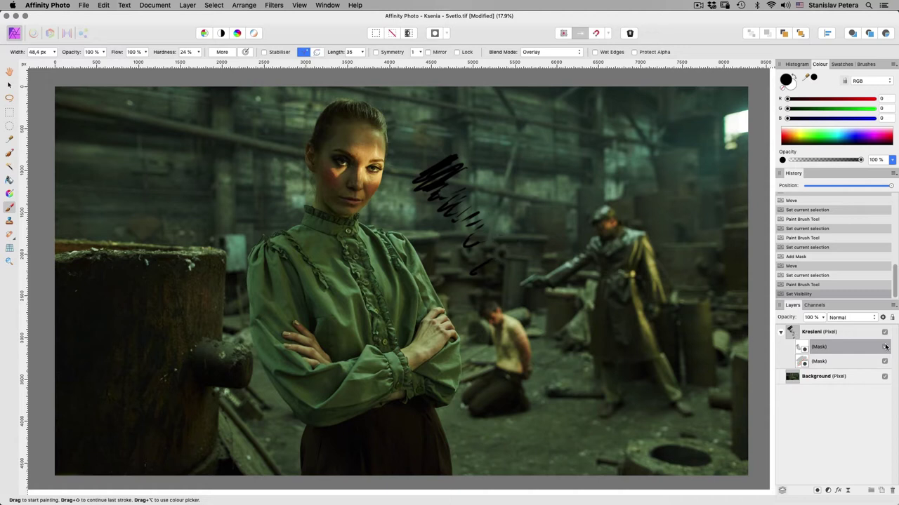
pyautogui.click(884, 347)
pyautogui.click(884, 347)
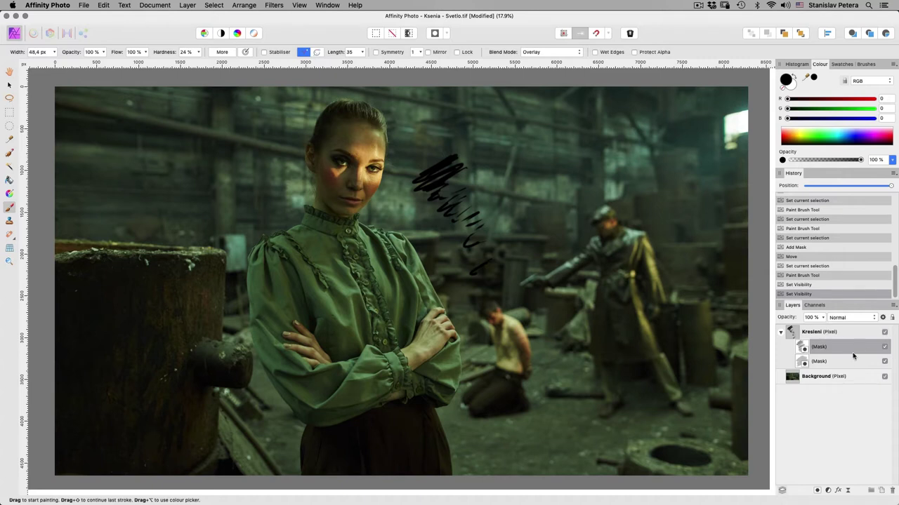
# Step: Examine how the Kresleni layer and its two masks are selected individually and shown with the layer collapsed and expanded
pyautogui.click(847, 349)
pyautogui.click(802, 347)
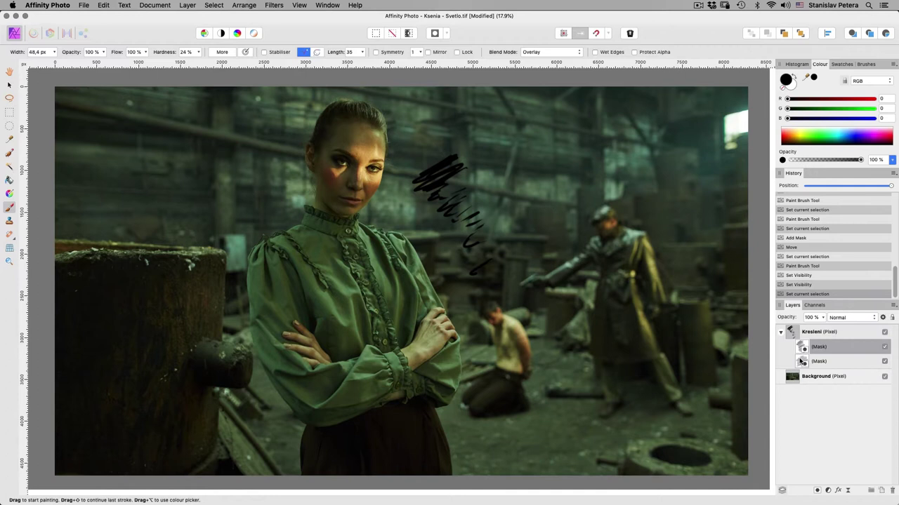
pyautogui.click(801, 361)
pyautogui.click(800, 348)
pyautogui.click(794, 335)
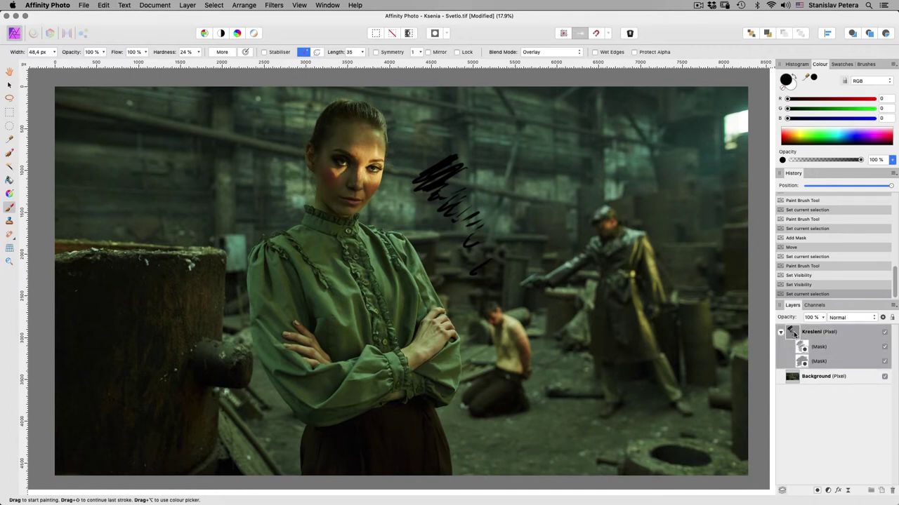
pyautogui.click(800, 348)
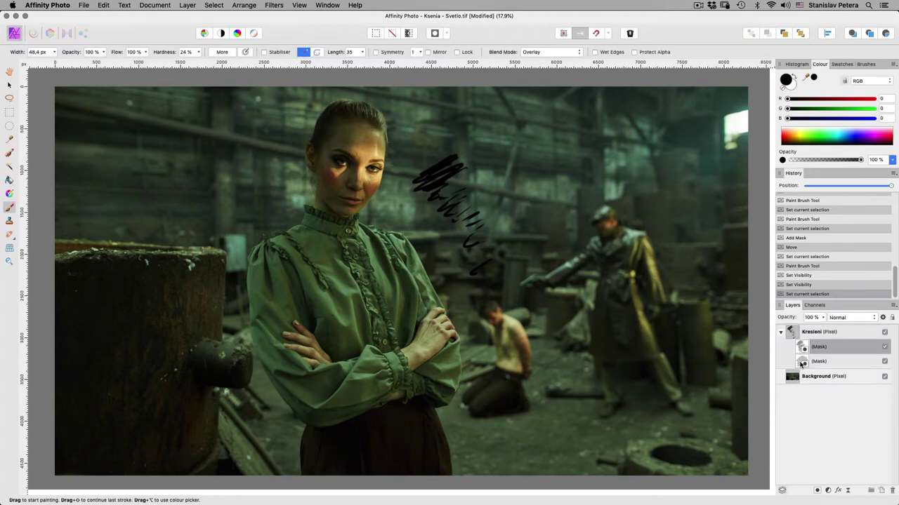
pyautogui.click(781, 333)
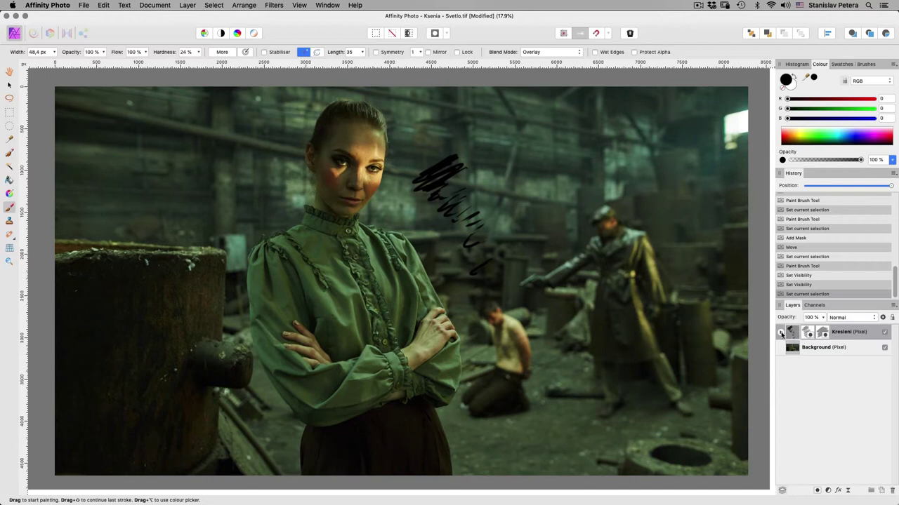
pyautogui.click(781, 333)
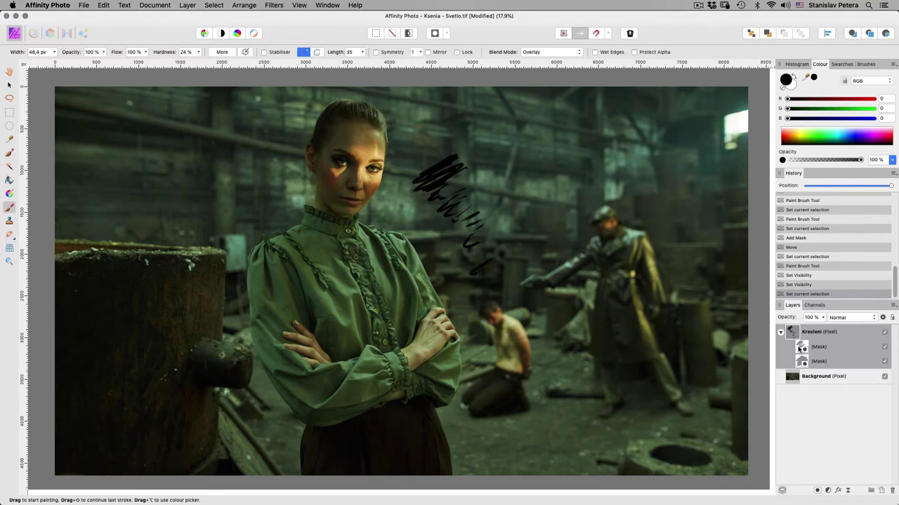
# Step: View the upper Kresleni mask in isolation and dab black at the lower end of its painted strokes
pyautogui.click(801, 349)
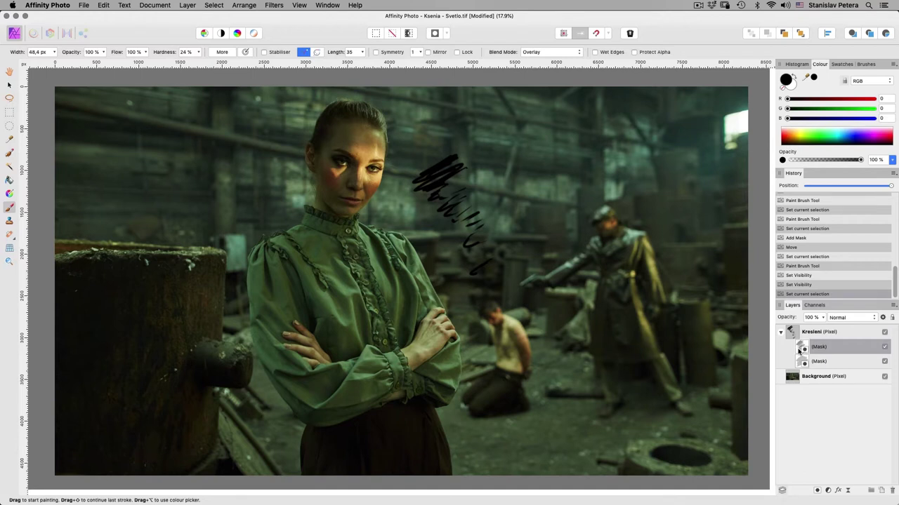
pyautogui.keyDown('alt'); pyautogui.click(801, 348); pyautogui.keyUp('alt')
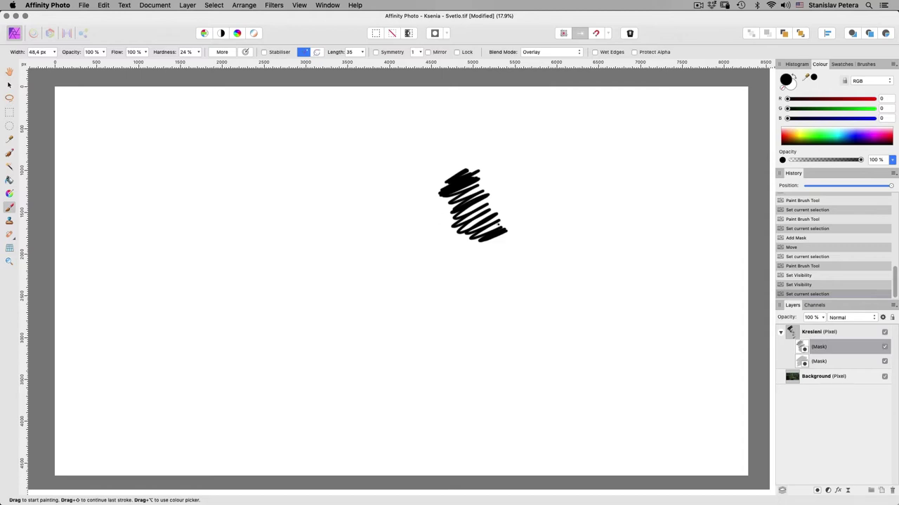
pyautogui.click(497, 231)
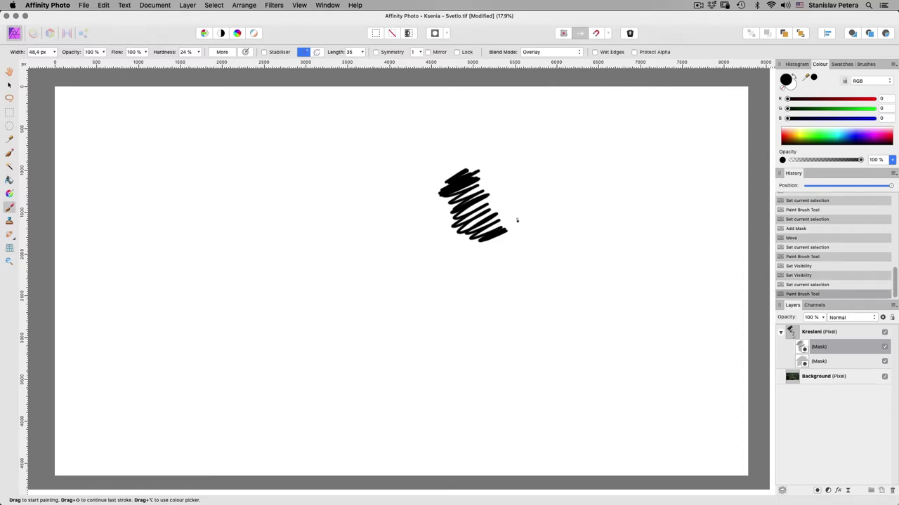
# Step: Add a Curves adjustment above the Kresleni layer and move its dialog over the man in the coat
pyautogui.press('super+m')
pyautogui.moveTo(651, 247); pyautogui.dragTo(615, 163)
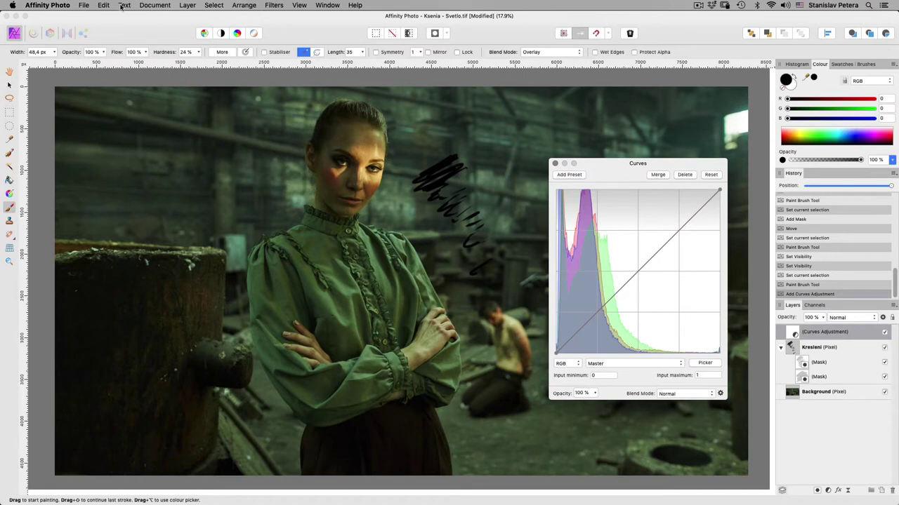
pyautogui.moveTo(625, 167); pyautogui.dragTo(620, 174)
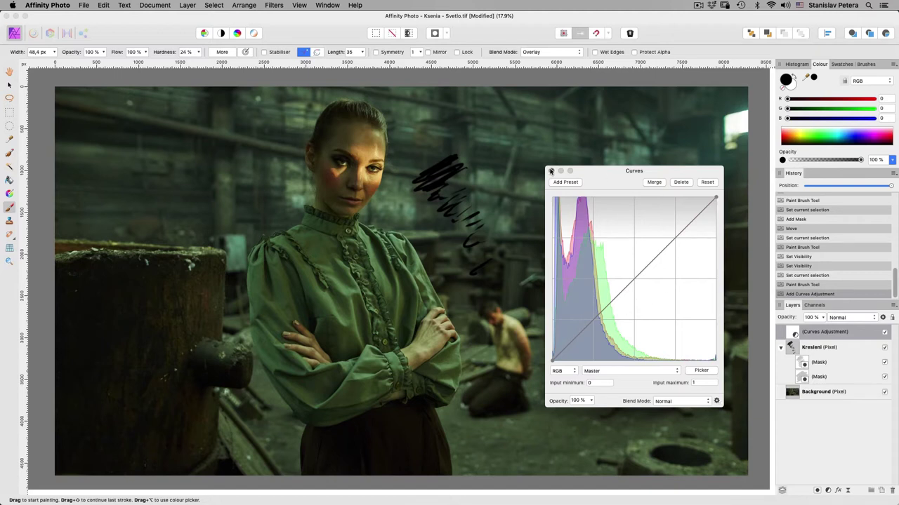
# Step: Close the Curves settings and delete the Curves adjustment above the Kresleni layer
pyautogui.click(551, 171)
pyautogui.click(816, 363)
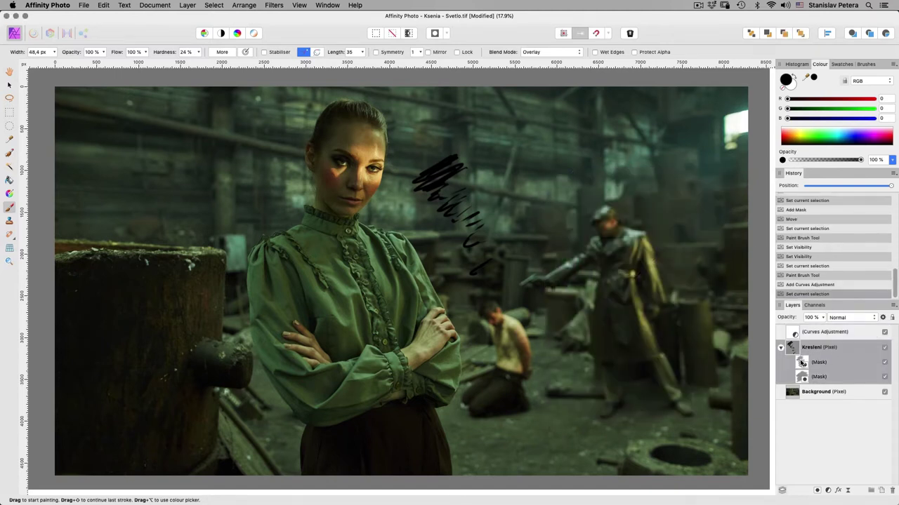
pyautogui.click(801, 363)
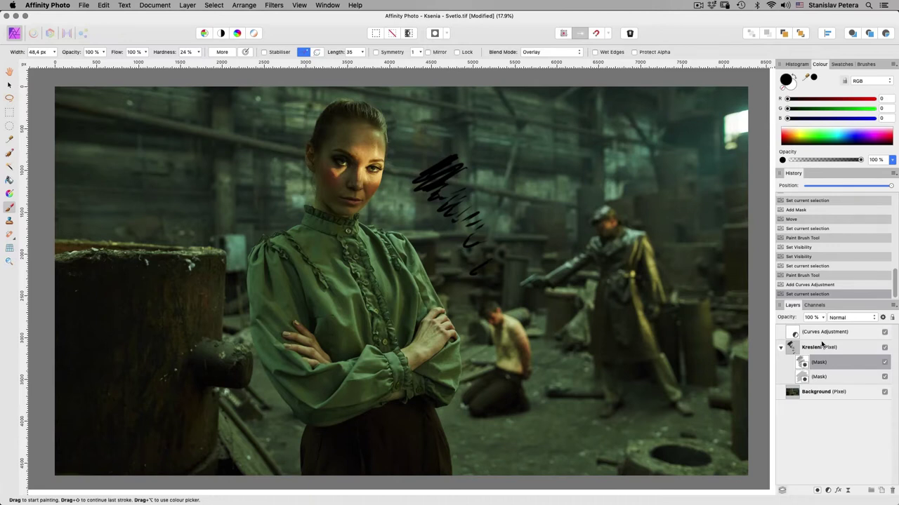
pyautogui.click(805, 336)
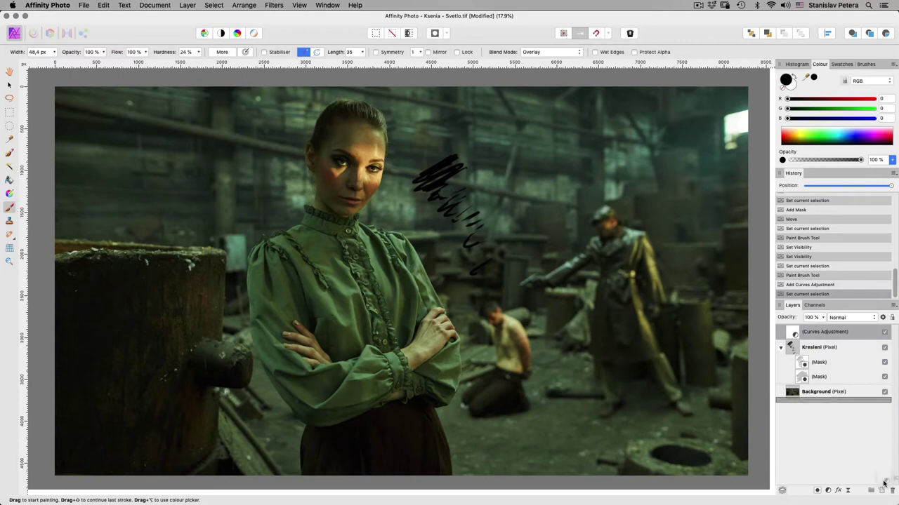
pyautogui.press('Delete')
# Step: Select the Kresleni layer, leave its name unchanged, and clear the layer selection
pyautogui.click(820, 333)
pyautogui.click(779, 332)
pyautogui.click(780, 332)
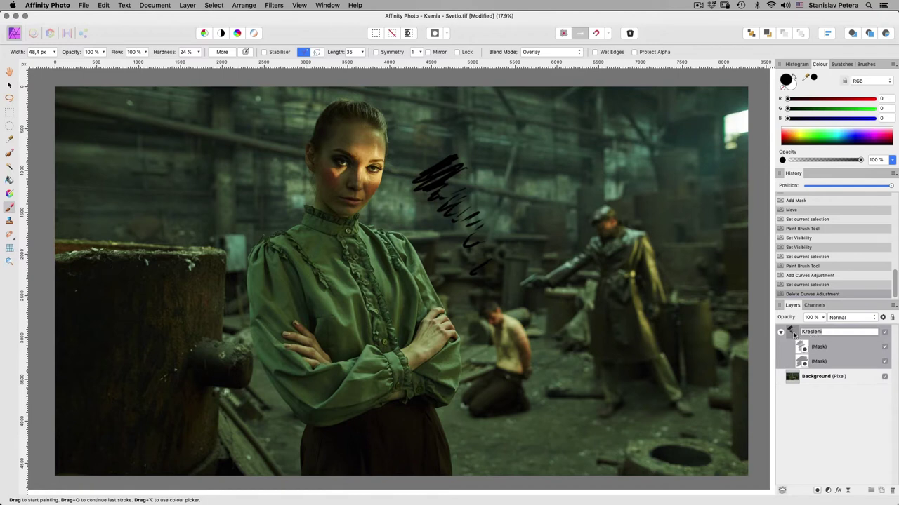
pyautogui.click(802, 332)
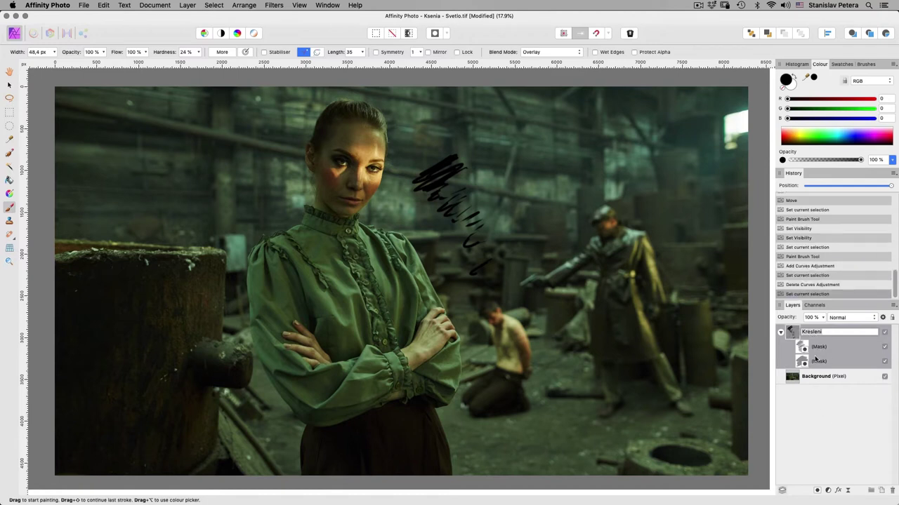
pyautogui.click(843, 398)
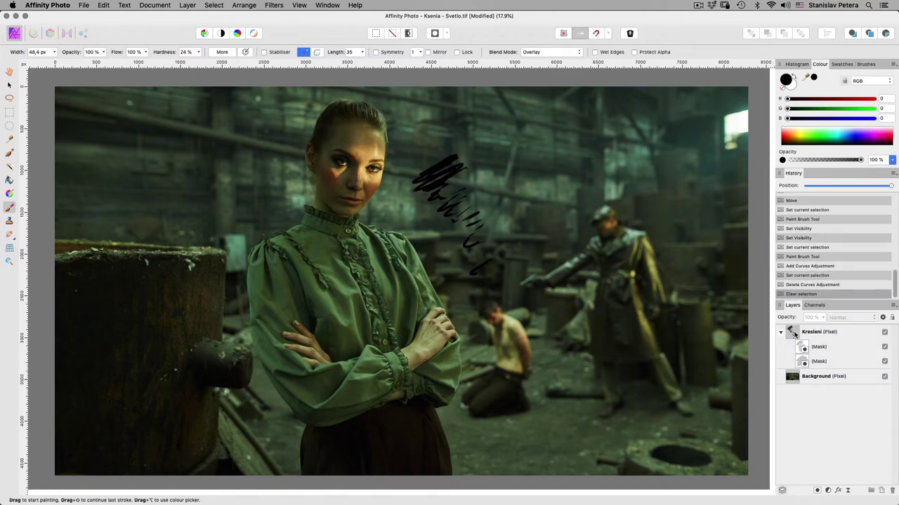
# Step: Add a Brightness/Contrast adjustment above the Kresleni layer with brightness at 27% and contrast at 3%
pyautogui.click(828, 490)
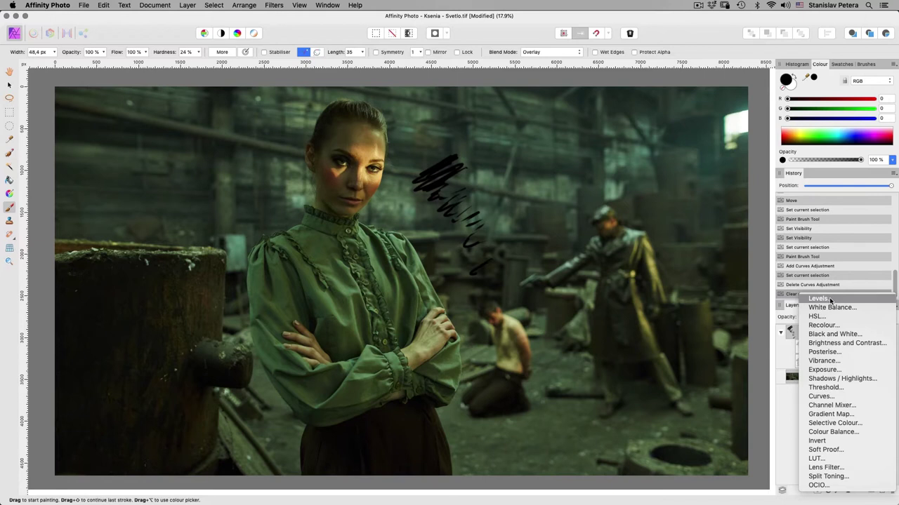
pyautogui.click(835, 348)
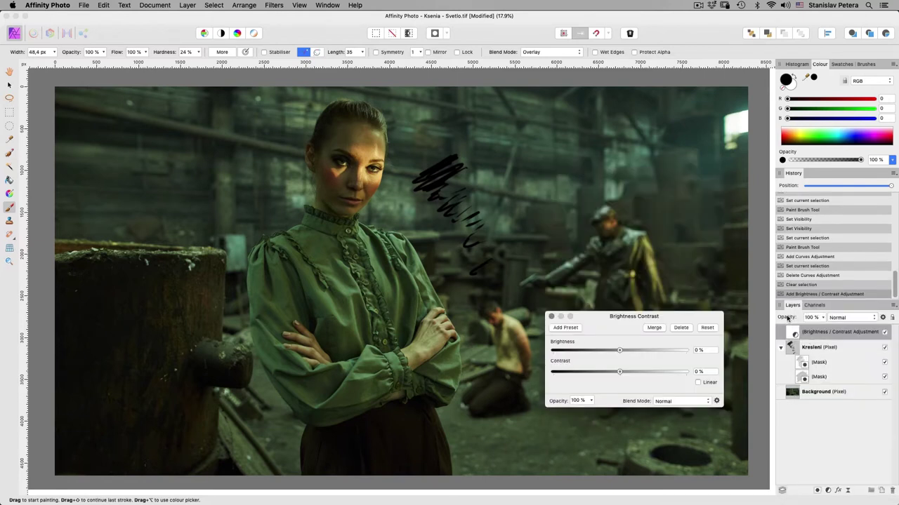
pyautogui.moveTo(635, 316); pyautogui.dragTo(649, 298)
pyautogui.moveTo(627, 341); pyautogui.dragTo(650, 335)
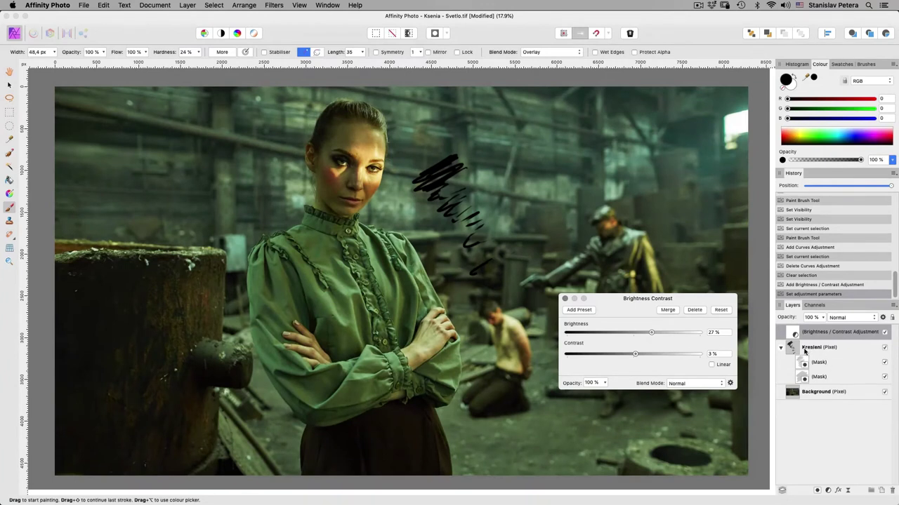
pyautogui.click(565, 298)
# Step: Reopen the Brightness/Contrast settings, try brightness 62% and contrast about -45%, and delete the adjustment
pyautogui.click(792, 333)
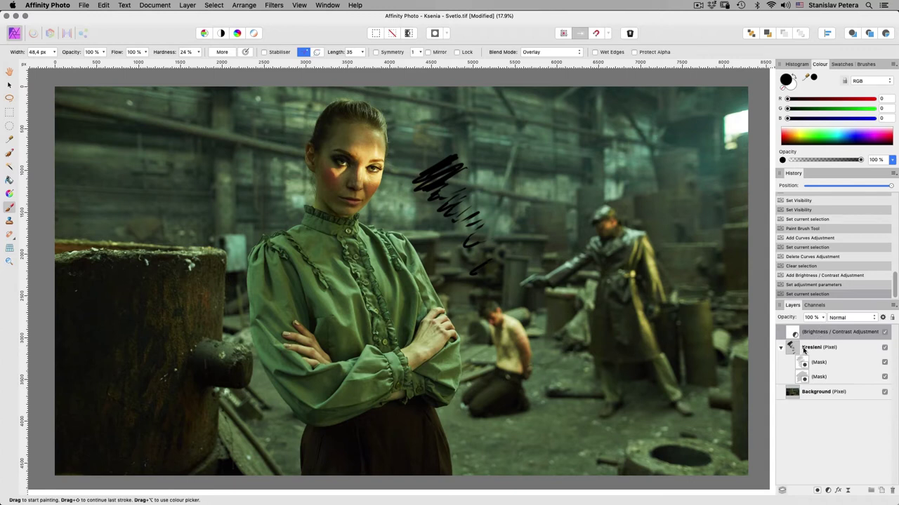
pyautogui.doubleClick(793, 333)
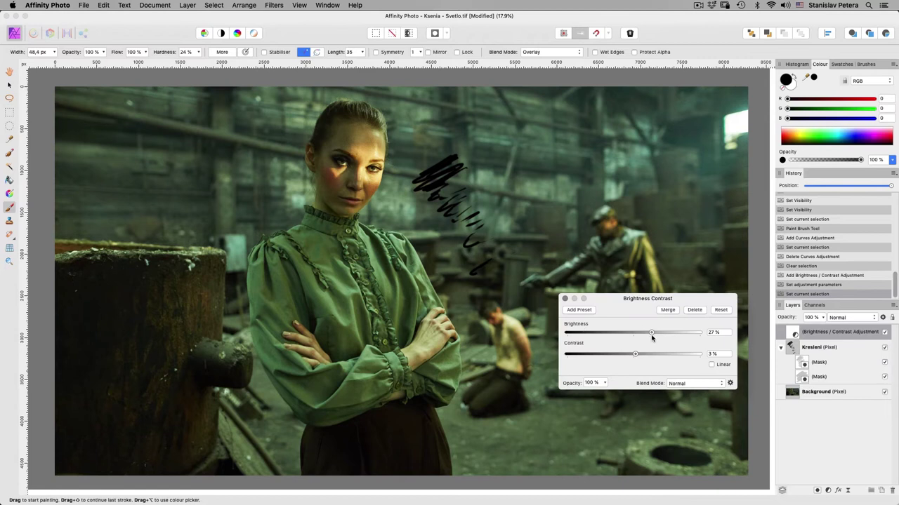
pyautogui.moveTo(661, 332)
pyautogui.mouseDown()
pyautogui.moveTo(695, 332)
pyautogui.moveTo(674, 332)
pyautogui.mouseUp()
pyautogui.moveTo(624, 354)
pyautogui.mouseDown()
pyautogui.moveTo(662, 354)
pyautogui.moveTo(615, 354)
pyautogui.mouseUp()
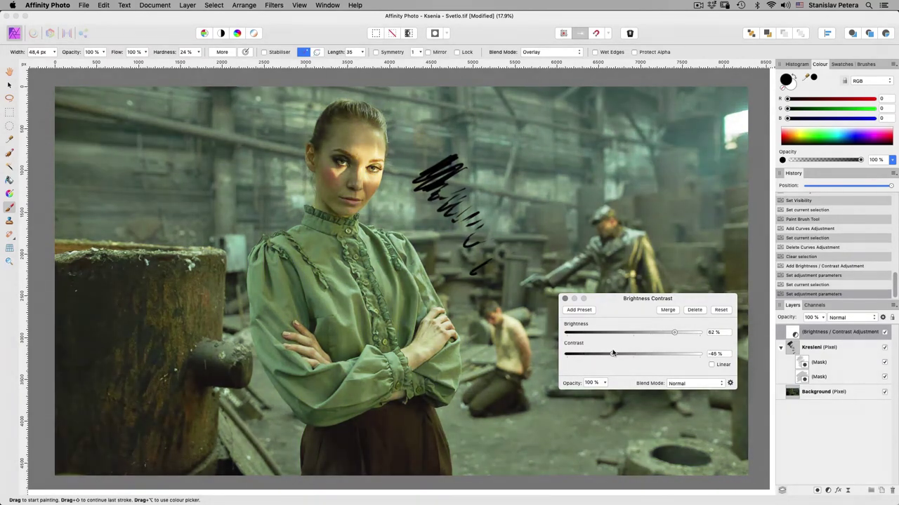
pyautogui.click(565, 299)
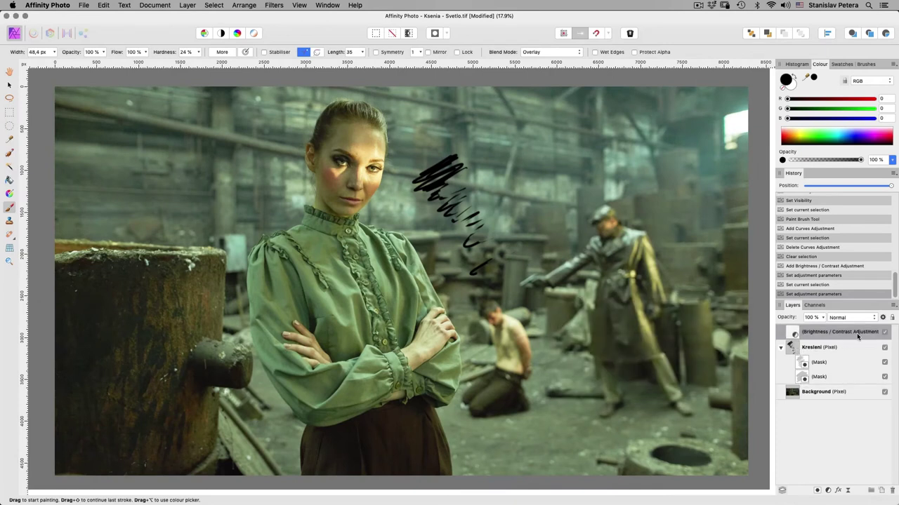
pyautogui.press('Delete')
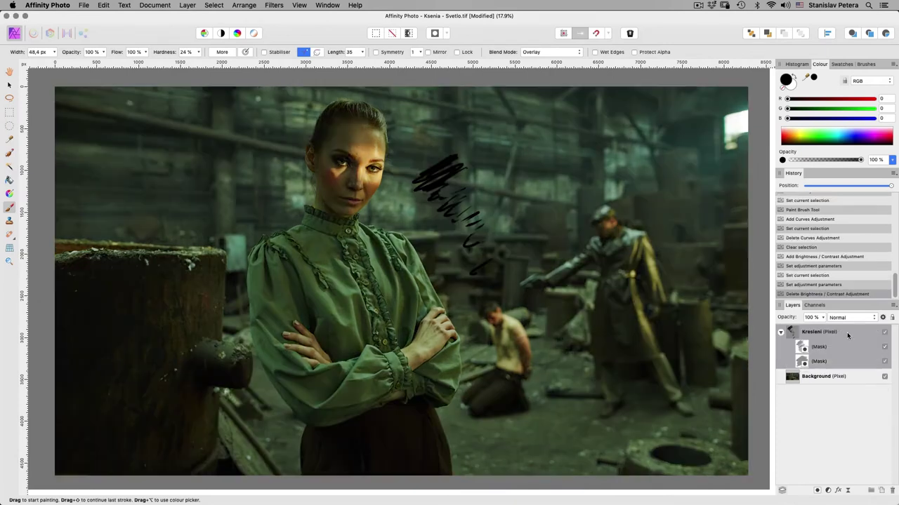
# Step: Add a Levels adjustment above the Kresleni layer and raise its output black level to 29%
pyautogui.click(827, 491)
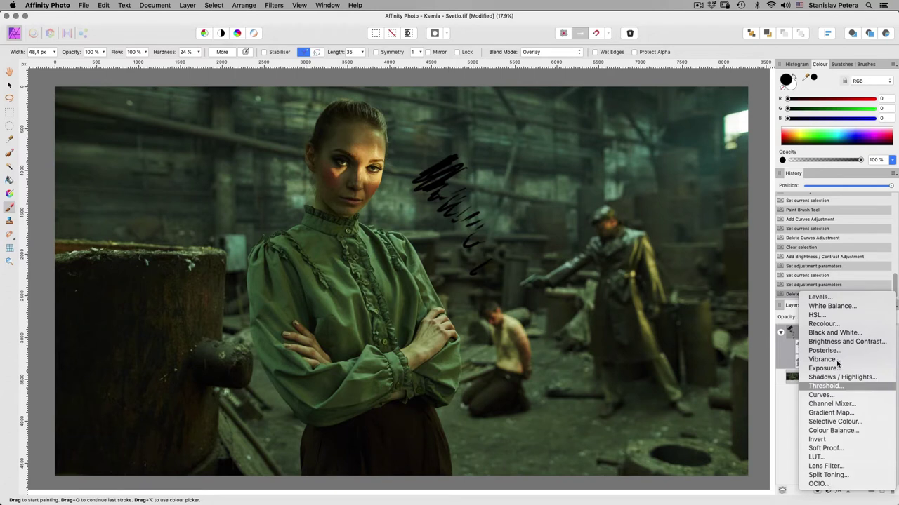
pyautogui.click(819, 298)
pyautogui.moveTo(567, 287); pyautogui.dragTo(541, 288)
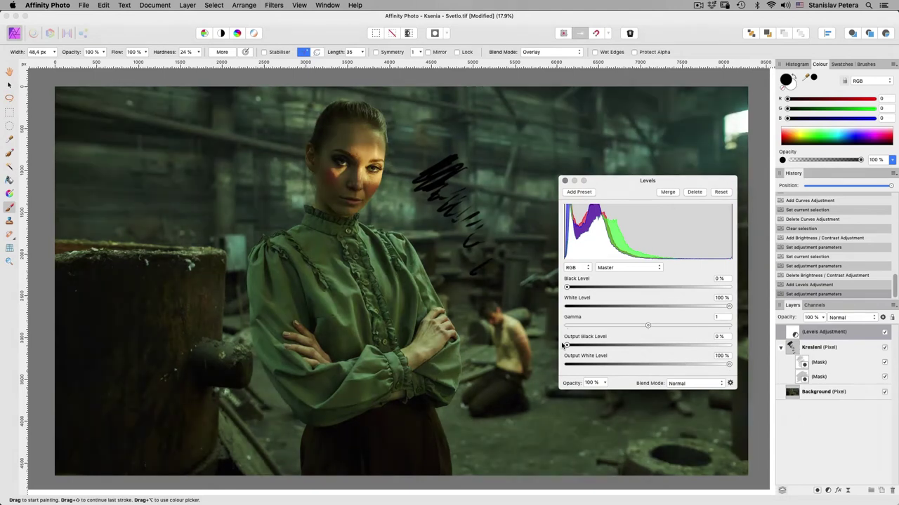
pyautogui.moveTo(567, 346); pyautogui.dragTo(650, 339)
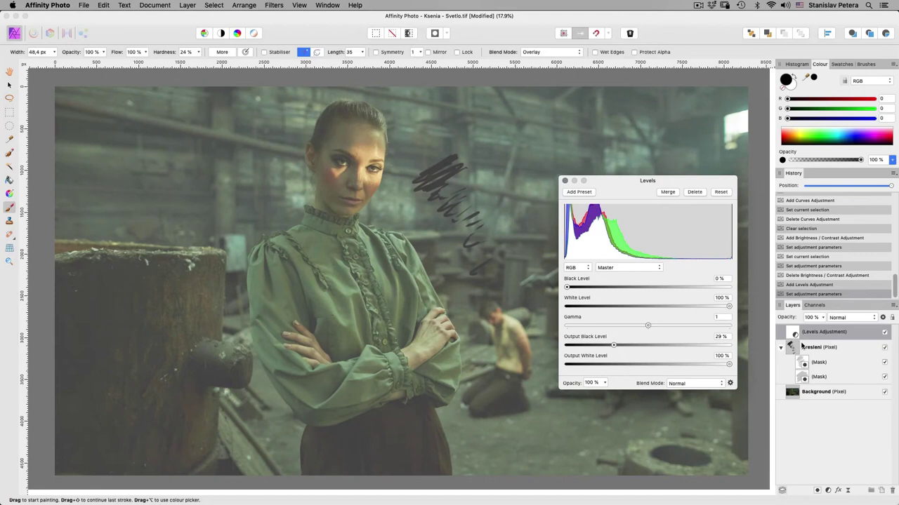
pyautogui.click(564, 180)
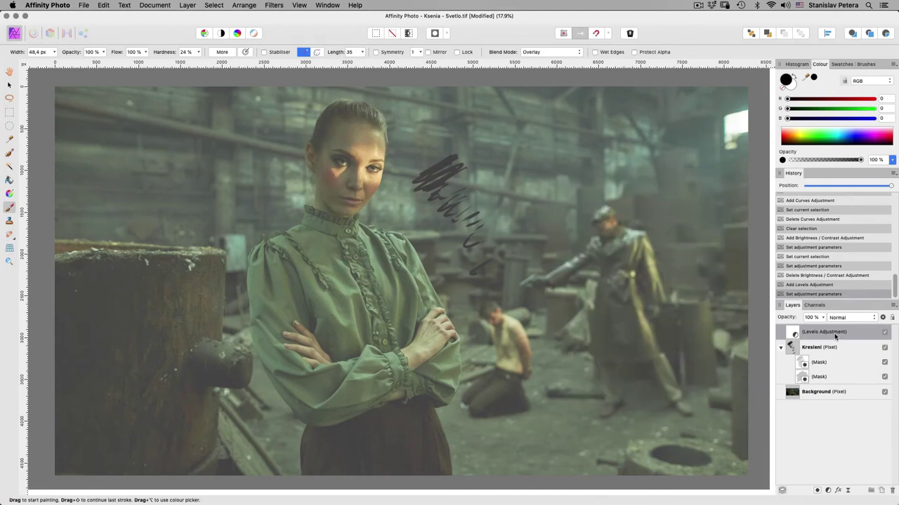
# Step: Nest the Levels adjustment inside the Kresleni layer so it affects only the painted strokes, and check its visibility
pyautogui.doubleClick(837, 336)
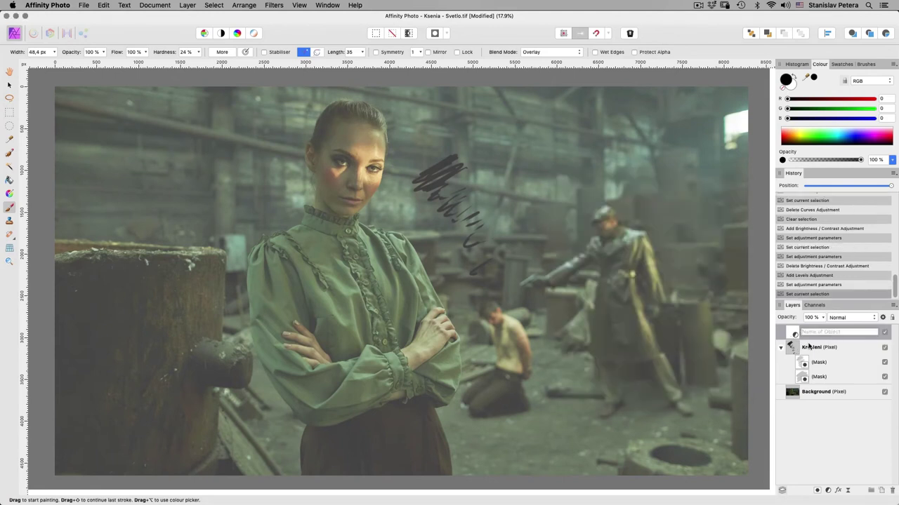
pyautogui.click(812, 347)
pyautogui.click(794, 336)
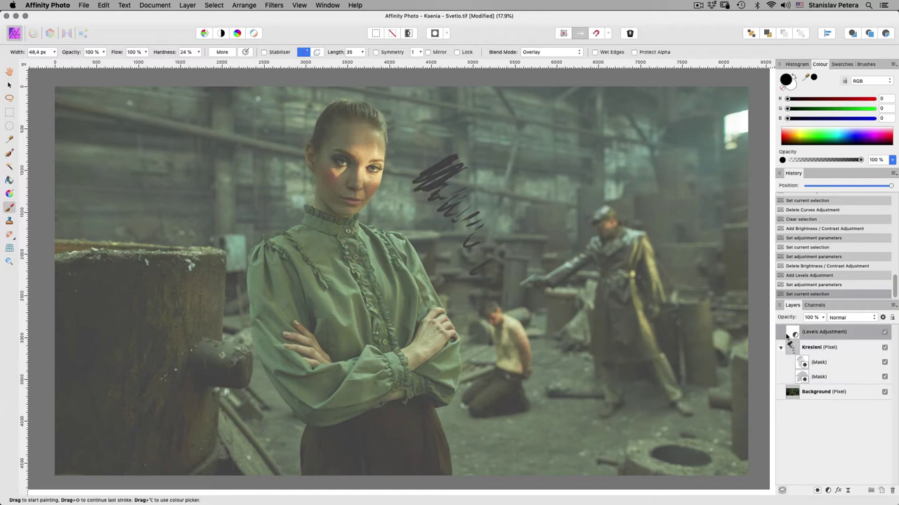
pyautogui.moveTo(793, 335); pyautogui.dragTo(823, 356)
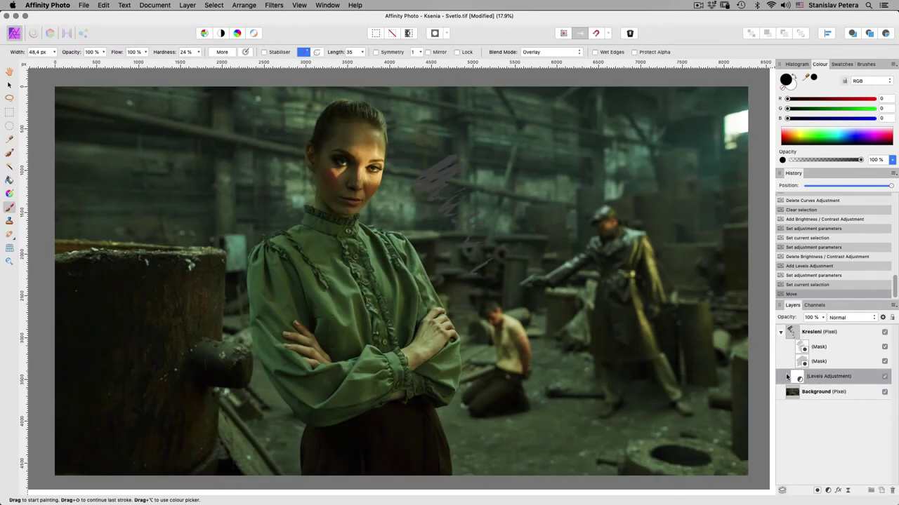
pyautogui.click(883, 377)
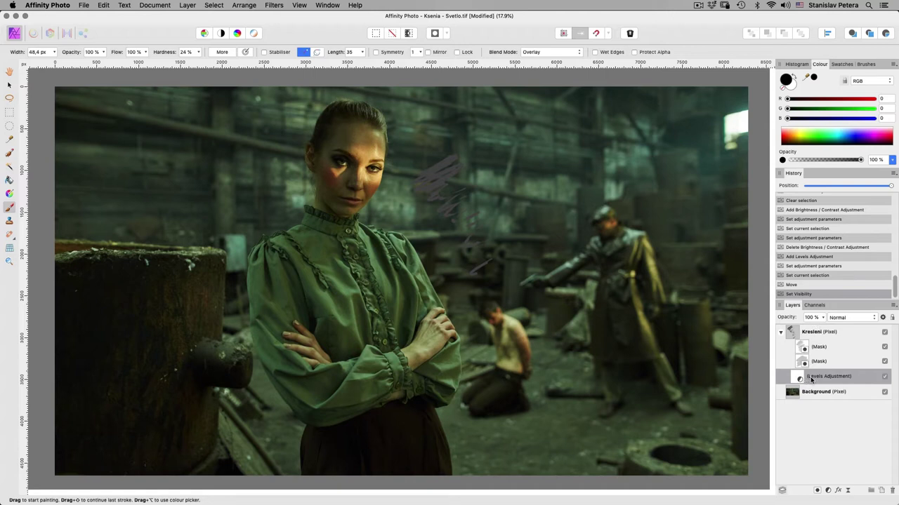
# Step: Compare how the Kresleni layer's masks and nested Levels adjustment are shown with the layer collapsed and expanded
pyautogui.click(780, 332)
pyautogui.click(780, 333)
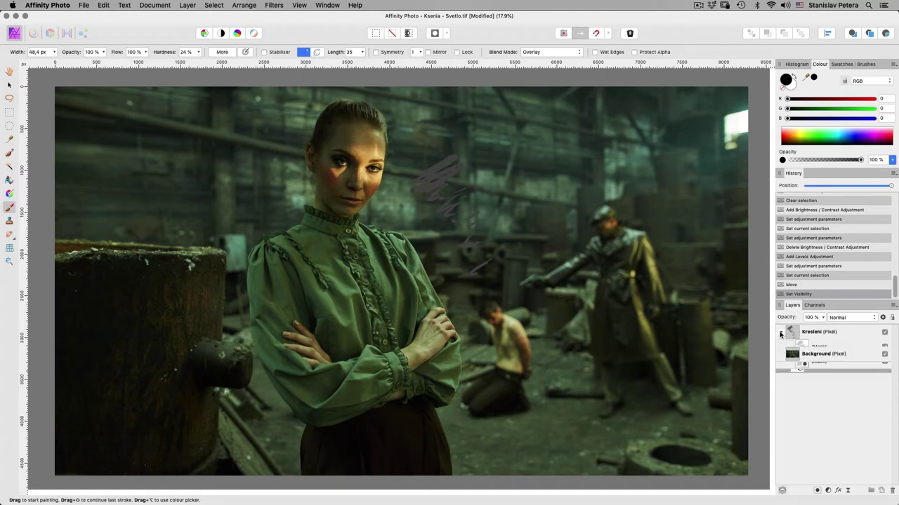
pyautogui.click(862, 333)
pyautogui.click(780, 332)
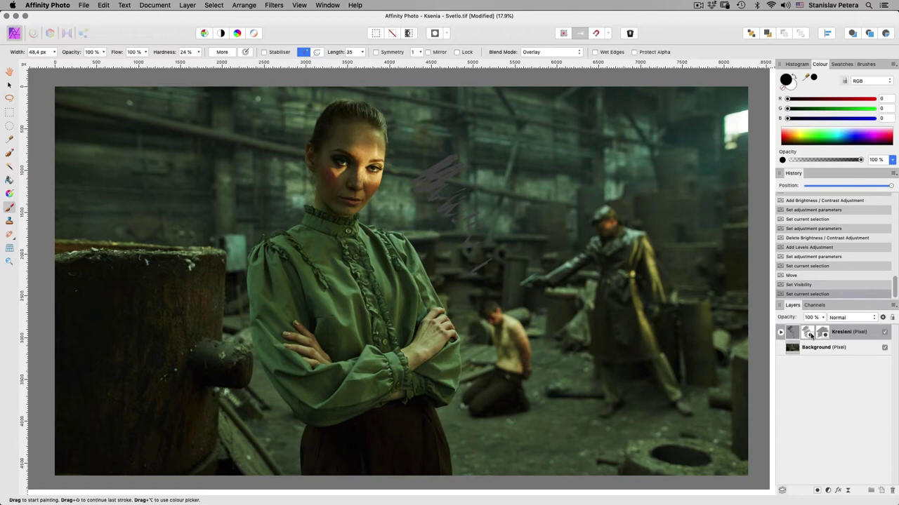
pyautogui.click(781, 335)
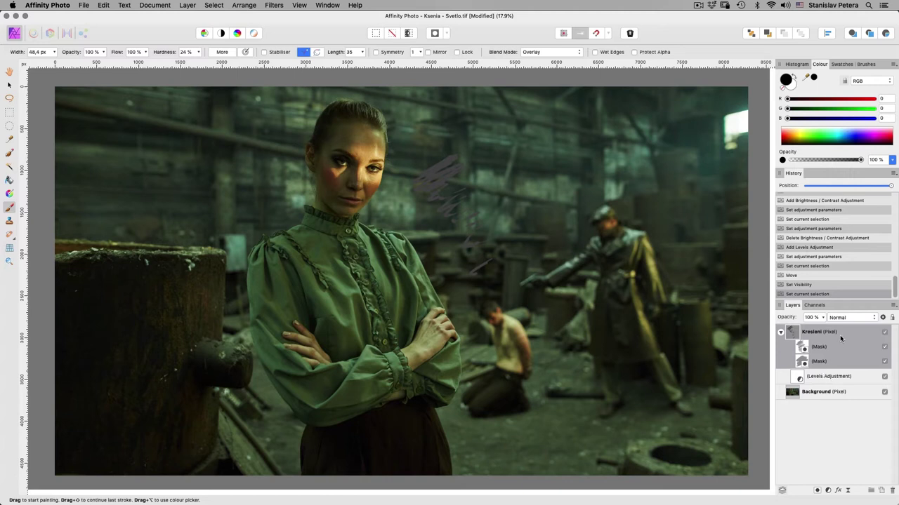
pyautogui.click(824, 378)
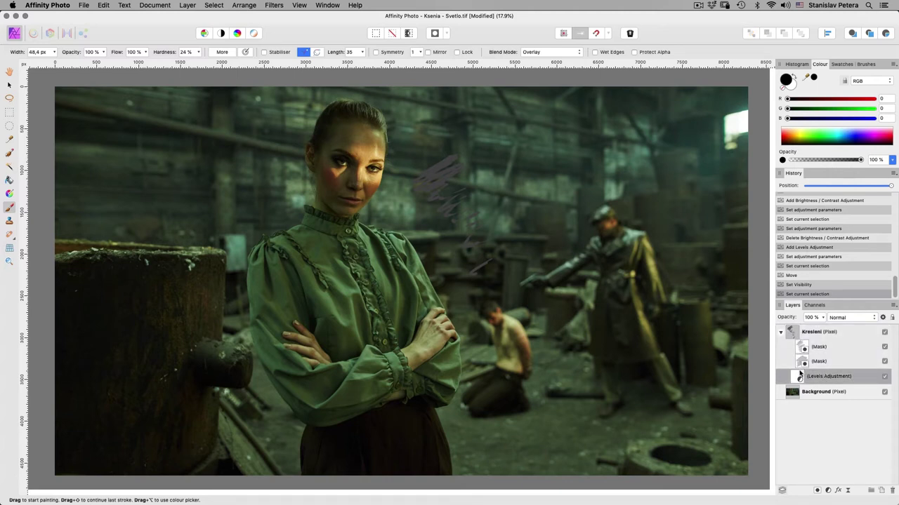
pyautogui.click(780, 333)
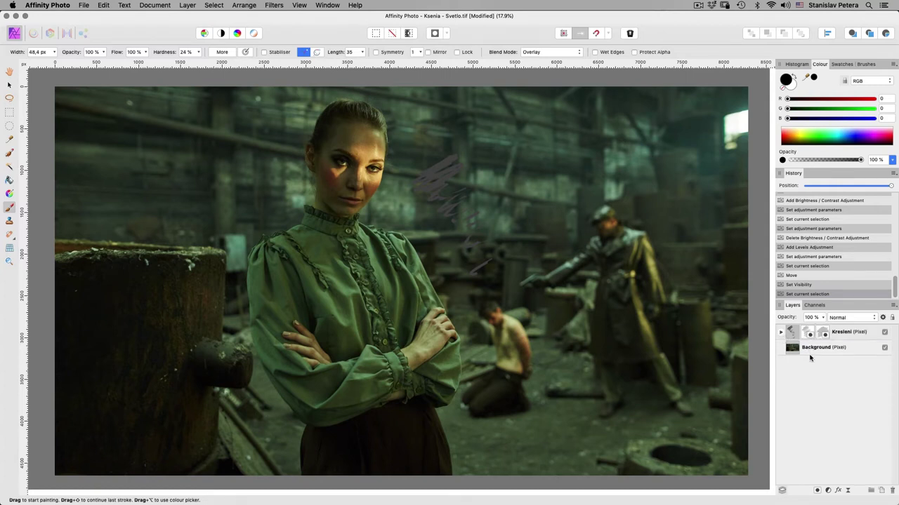
pyautogui.click(780, 333)
pyautogui.click(780, 333)
# Step: Add a new pixel layer at the top of the stack and paint a black line and a white line across the man's coat
pyautogui.click(880, 492)
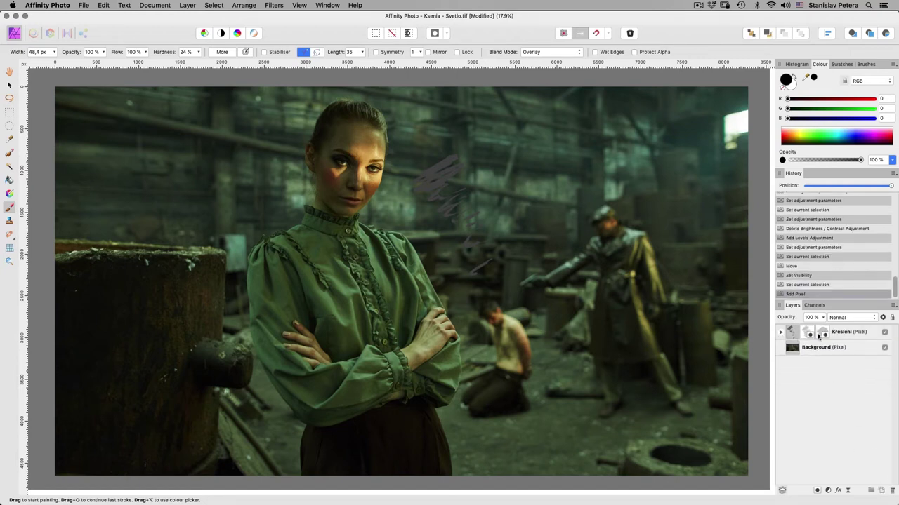
pyautogui.moveTo(823, 333); pyautogui.dragTo(770, 320)
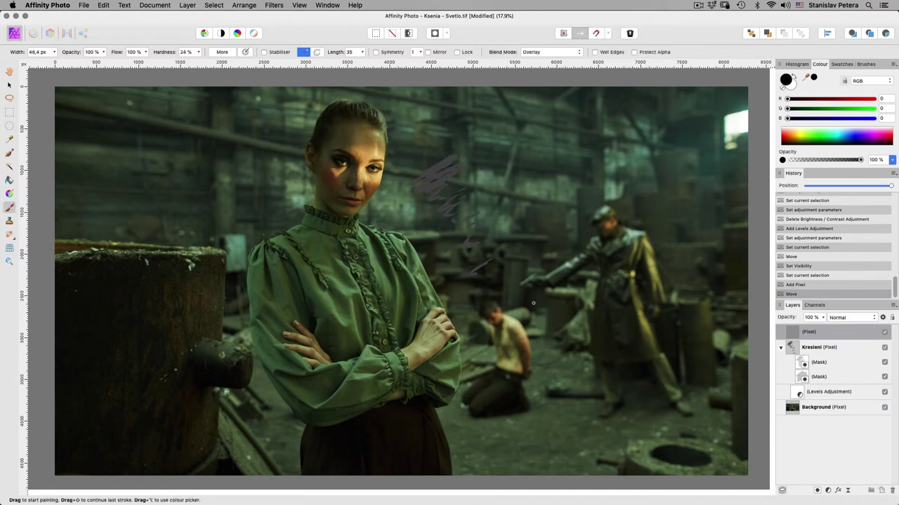
pyautogui.moveTo(511, 317); pyautogui.dragTo(648, 320)
pyautogui.press('x')
pyautogui.moveTo(518, 317); pyautogui.dragTo(649, 319)
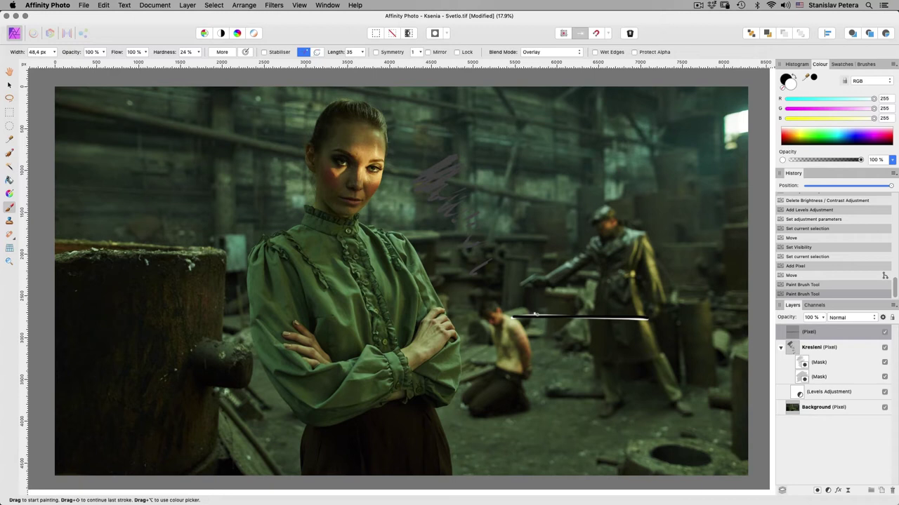
# Step: Sketch a flat white box on the painted line, with a short upright, side ticks and a small curl above it
pyautogui.moveTo(526, 306); pyautogui.dragTo(638, 311)
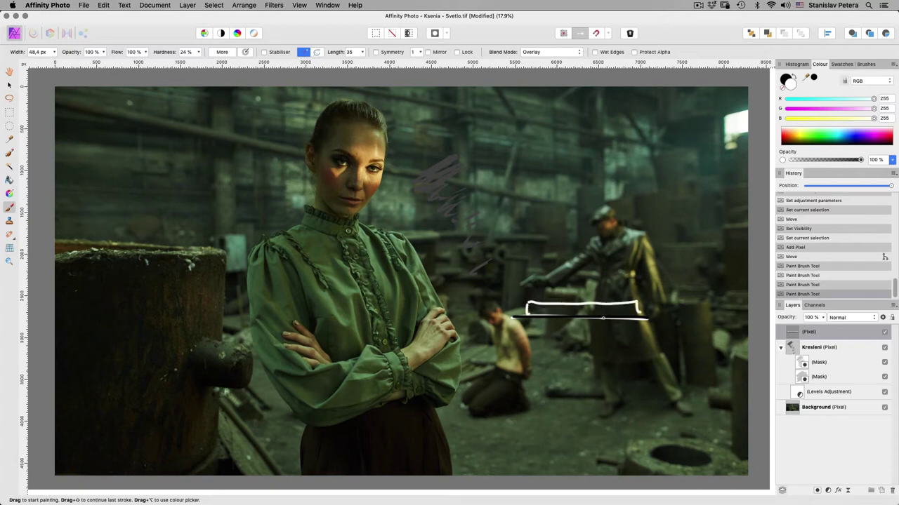
pyautogui.moveTo(549, 298)
pyautogui.mouseDown()
pyautogui.moveTo(560, 298)
pyautogui.moveTo(554, 282)
pyautogui.moveTo(562, 269)
pyautogui.mouseUp()
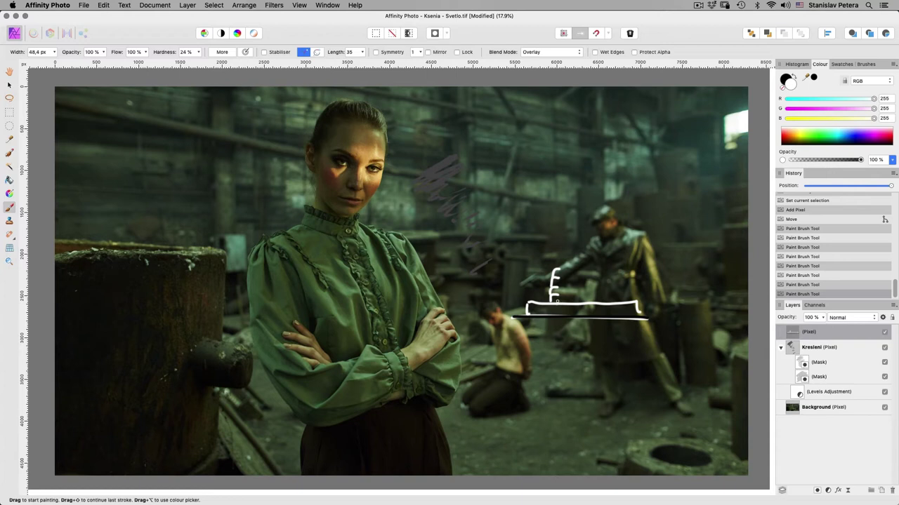
pyautogui.moveTo(558, 293)
pyautogui.mouseDown()
pyautogui.moveTo(565, 280)
pyautogui.moveTo(565, 298)
pyautogui.moveTo(542, 294)
pyautogui.mouseUp()
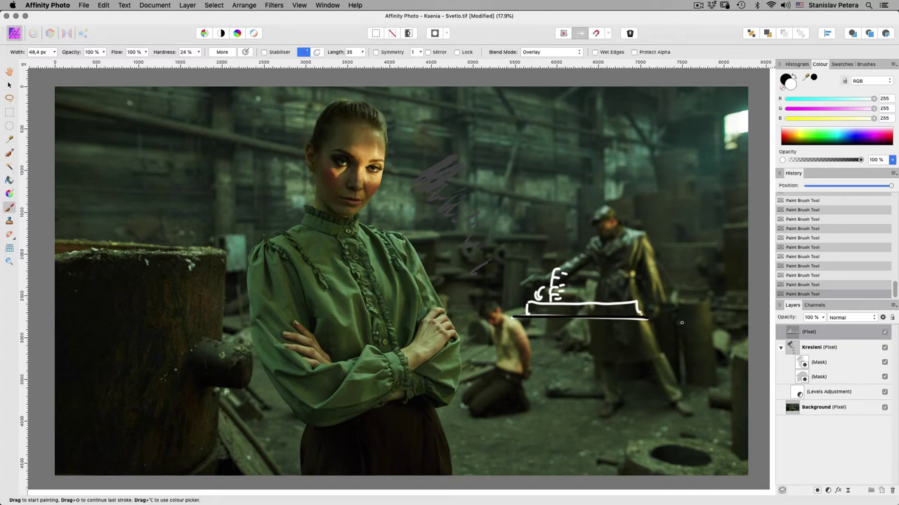
# Step: Sketch a wide white bar with a narrower bar directly beneath it in the area above the man's head
pyautogui.moveTo(517, 128)
pyautogui.mouseDown()
pyautogui.moveTo(620, 122)
pyautogui.moveTo(526, 135)
pyautogui.moveTo(631, 120)
pyautogui.mouseUp()
pyautogui.moveTo(517, 138); pyautogui.dragTo(634, 128)
pyautogui.moveTo(526, 141)
pyautogui.mouseDown()
pyautogui.moveTo(528, 149)
pyautogui.moveTo(610, 144)
pyautogui.moveTo(531, 158)
pyautogui.moveTo(595, 161)
pyautogui.mouseUp()
pyautogui.moveTo(595, 160)
pyautogui.mouseDown()
pyautogui.moveTo(607, 160)
pyautogui.moveTo(608, 147)
pyautogui.mouseUp()
pyautogui.click(519, 165)
# Step: Sketch more white bars below the first two to complete the layer stack, and fill a dot at the top bar's end
pyautogui.moveTo(520, 208)
pyautogui.mouseDown()
pyautogui.moveTo(519, 221)
pyautogui.moveTo(611, 203)
pyautogui.moveTo(614, 219)
pyautogui.mouseUp()
pyautogui.moveTo(520, 202)
pyautogui.mouseDown()
pyautogui.moveTo(520, 188)
pyautogui.moveTo(617, 203)
pyautogui.mouseUp()
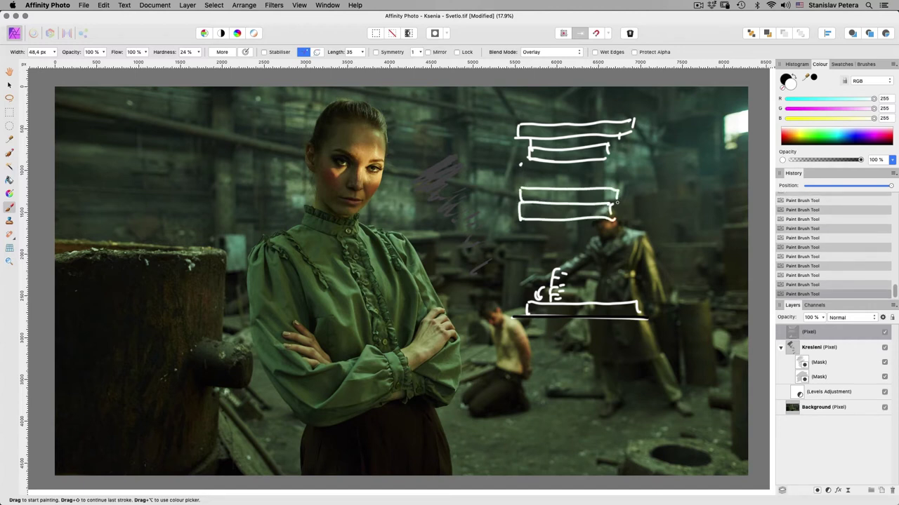
pyautogui.moveTo(522, 177); pyautogui.dragTo(619, 191)
pyautogui.moveTo(521, 161)
pyautogui.mouseDown()
pyautogui.moveTo(573, 160)
pyautogui.moveTo(623, 183)
pyautogui.moveTo(597, 183)
pyautogui.mouseUp()
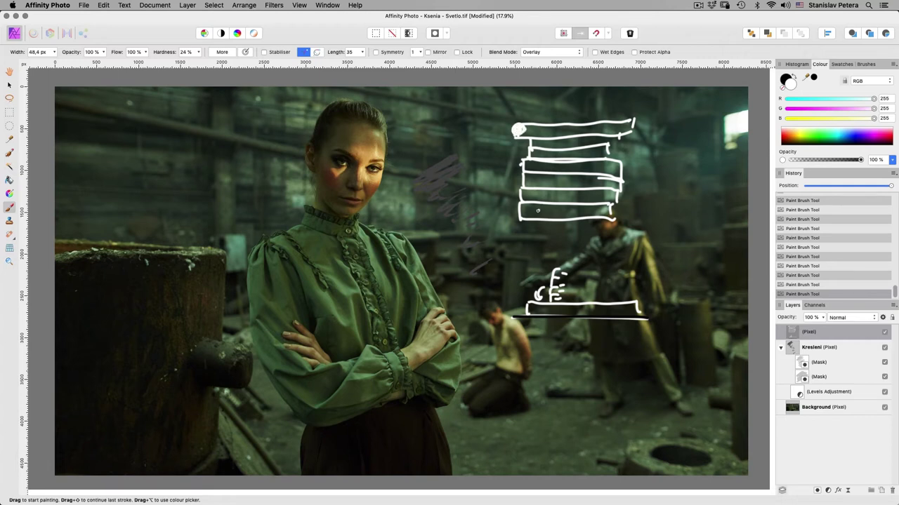
# Step: Sketch two curved connectors from the lower bars to the base box, with vertical arrows on both sides of the layer-stack diagram
pyautogui.moveTo(631, 213)
pyautogui.mouseDown()
pyautogui.moveTo(633, 164)
pyautogui.moveTo(637, 173)
pyautogui.mouseUp()
pyautogui.moveTo(519, 212)
pyautogui.mouseDown()
pyautogui.moveTo(518, 276)
pyautogui.moveTo(561, 293)
pyautogui.mouseUp()
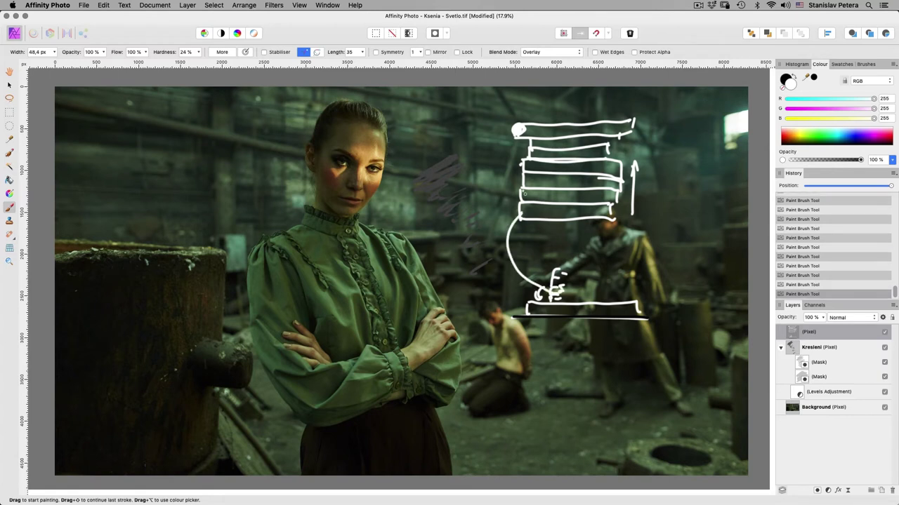
pyautogui.moveTo(521, 196); pyautogui.dragTo(555, 285)
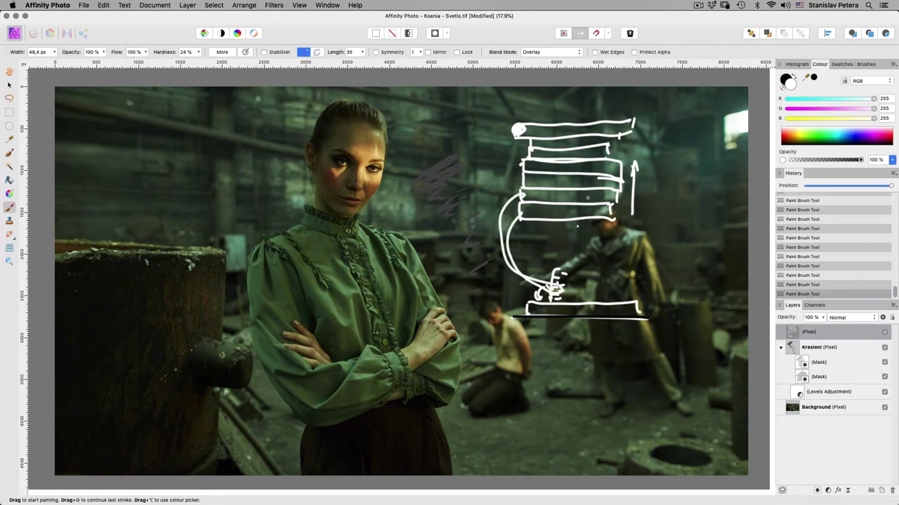
pyautogui.moveTo(517, 129)
pyautogui.mouseDown()
pyautogui.moveTo(657, 129)
pyautogui.moveTo(653, 202)
pyautogui.moveTo(672, 184)
pyautogui.mouseUp()
pyautogui.moveTo(701, 230)
pyautogui.mouseDown()
pyautogui.moveTo(683, 112)
pyautogui.moveTo(706, 143)
pyautogui.mouseUp()
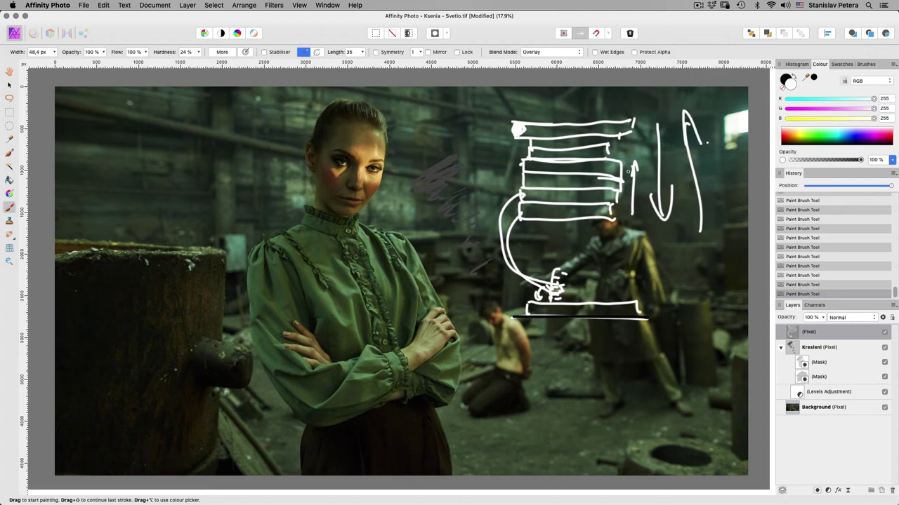
pyautogui.moveTo(516, 144)
pyautogui.mouseDown()
pyautogui.moveTo(507, 218)
pyautogui.moveTo(494, 153)
pyautogui.moveTo(499, 169)
pyautogui.mouseUp()
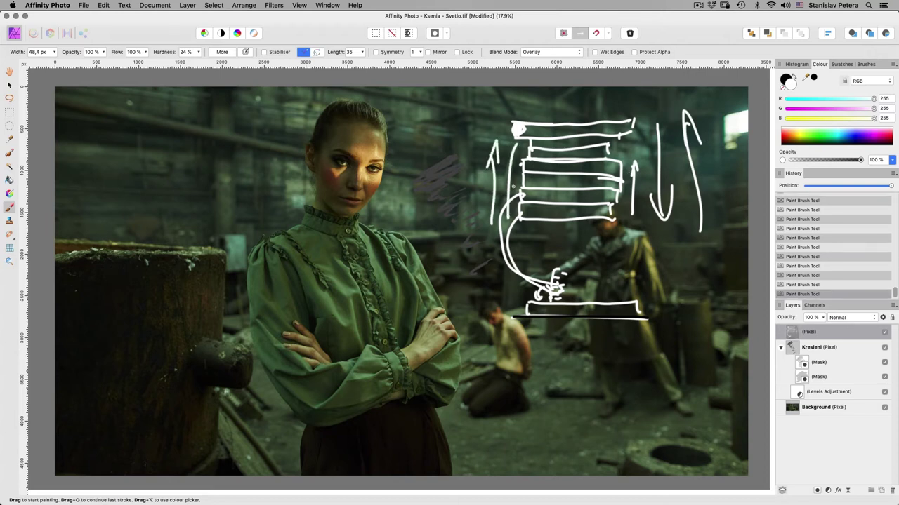
# Step: Erase the whole sketched diagram, clear the selection, and delete the emptied top pixel layer
pyautogui.press('super+a')
pyautogui.press('Delete')
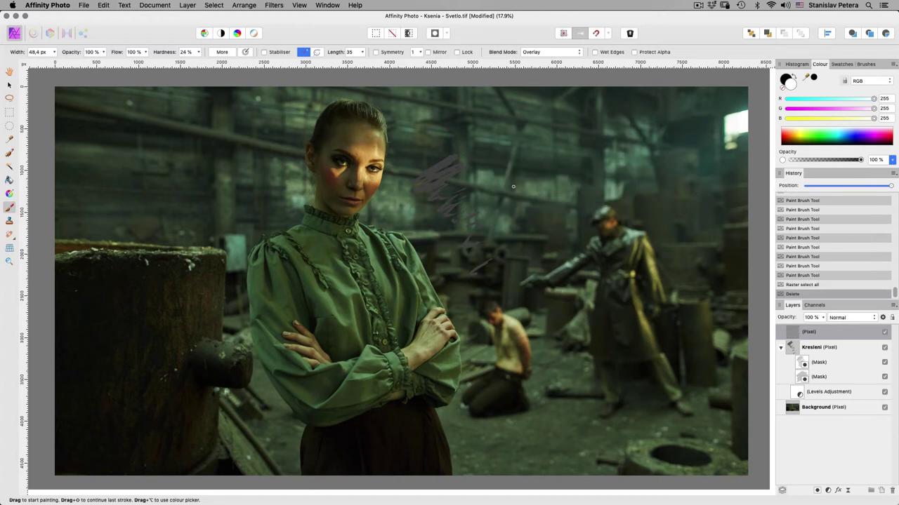
pyautogui.press('super+d')
pyautogui.press('v')
pyautogui.press('b')
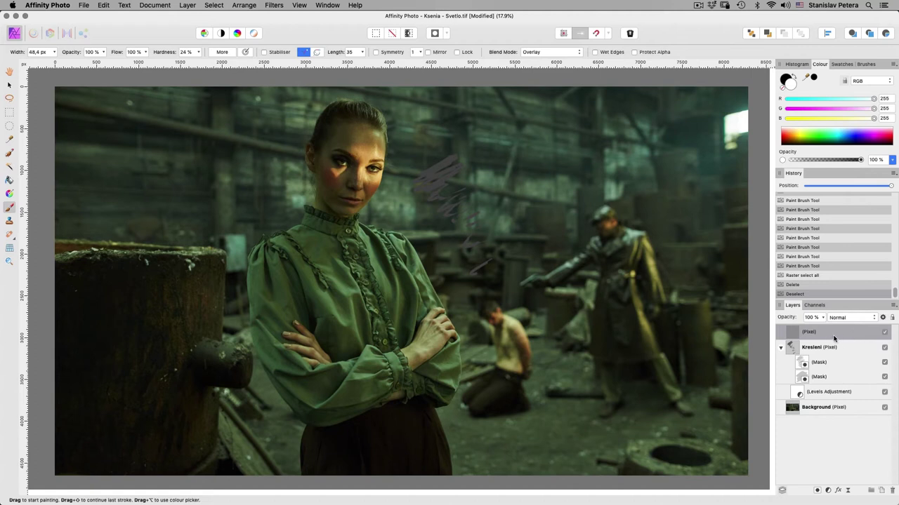
pyautogui.click(890, 492)
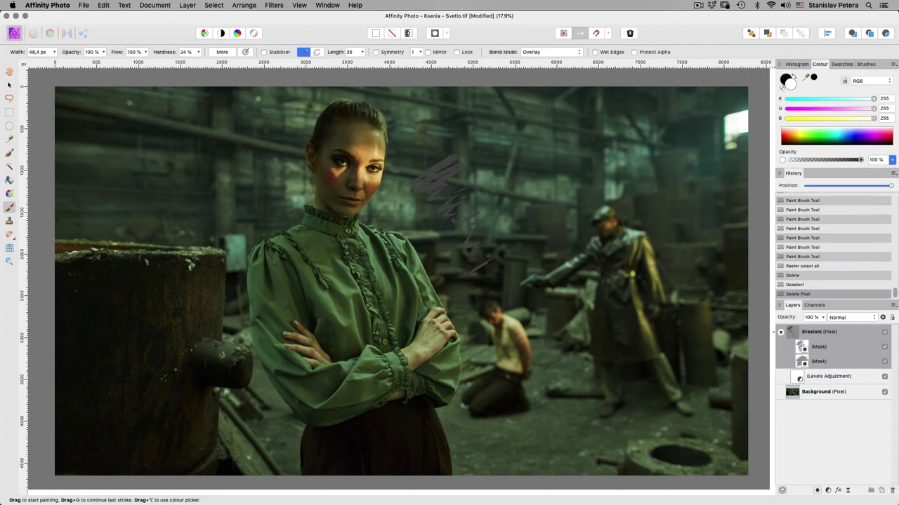
# Step: Examine the masks and Levels Adjustment nested in the Kreslení layer, and leave the layer collapsed
pyautogui.click(780, 333)
pyautogui.click(796, 331)
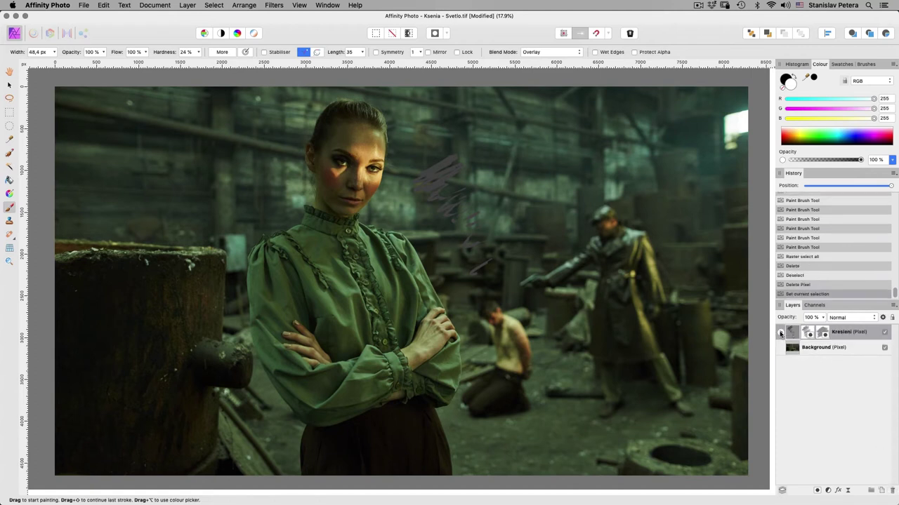
pyautogui.click(780, 333)
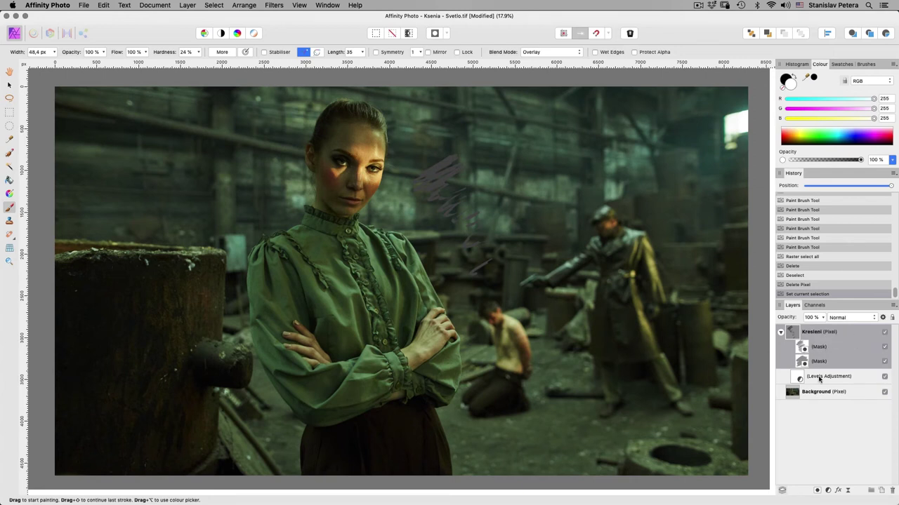
pyautogui.click(780, 334)
pyautogui.click(816, 384)
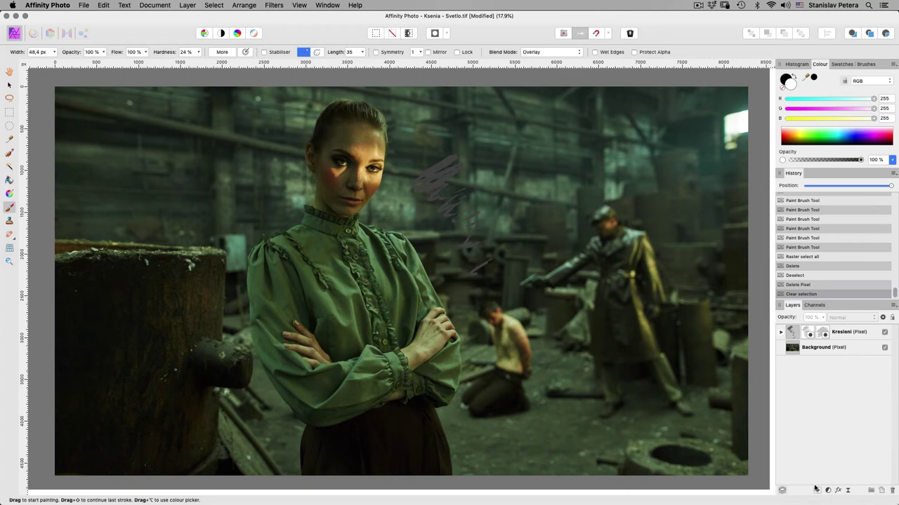
# Step: Add a new fill layer above the Kreslení layer and colour it pink with RGB 251, 116, 255
pyautogui.click(798, 334)
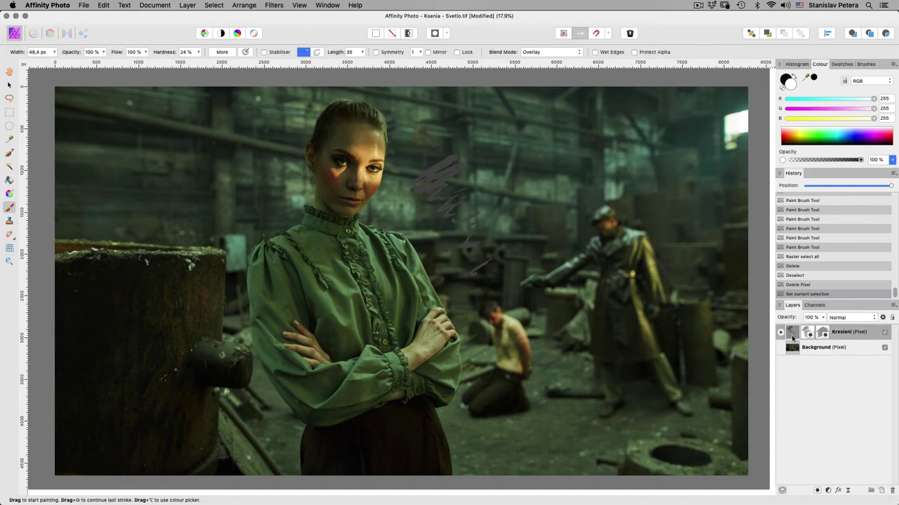
pyautogui.click(189, 6)
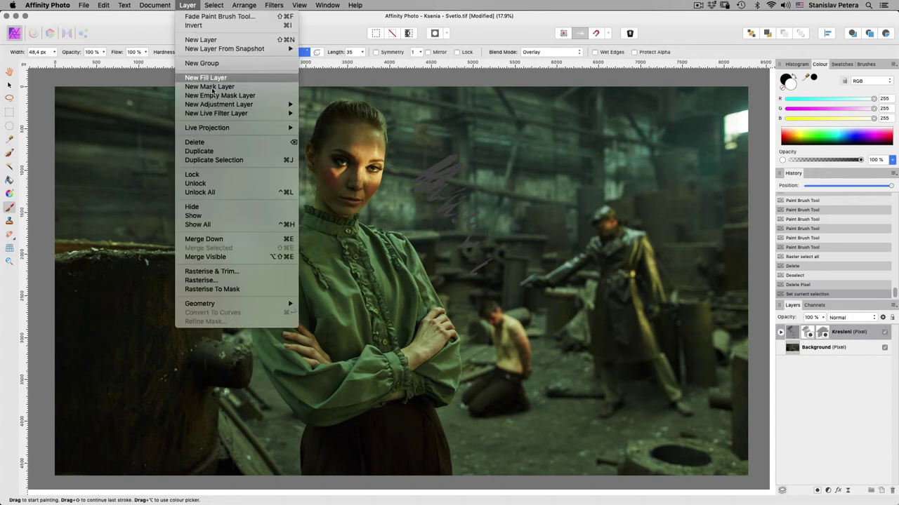
pyautogui.click(205, 77)
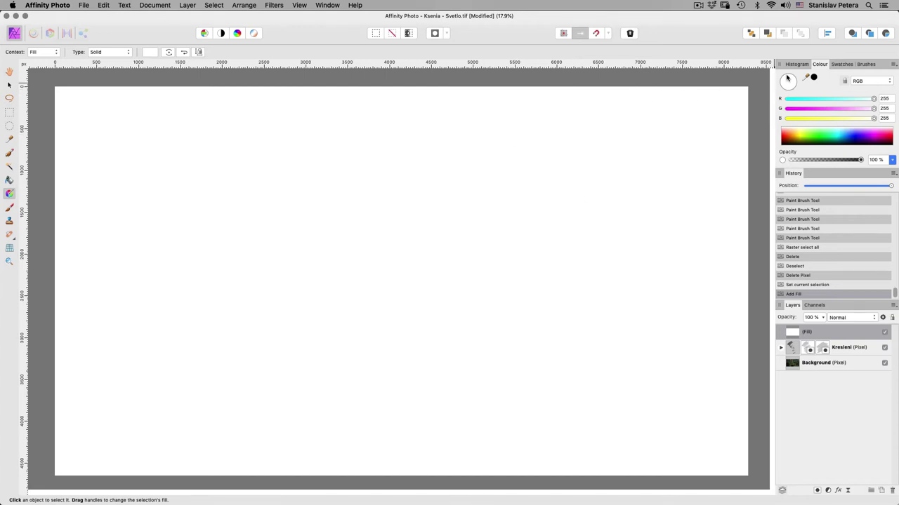
pyautogui.click(828, 138)
pyautogui.click(851, 137)
pyautogui.click(865, 138)
pyautogui.click(874, 137)
# Step: Change the fill to a Linear gradient running diagonally from the image's upper left to its lower right
pyautogui.click(105, 52)
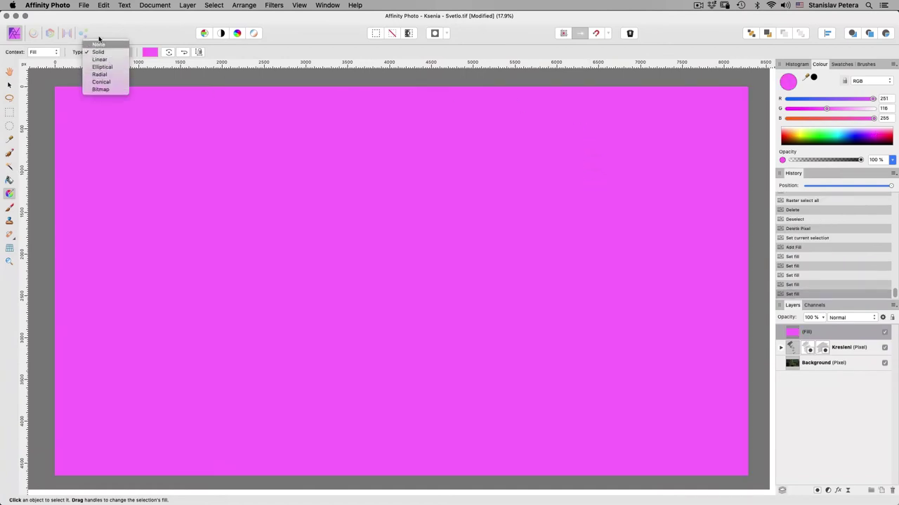
pyautogui.click(80, 74)
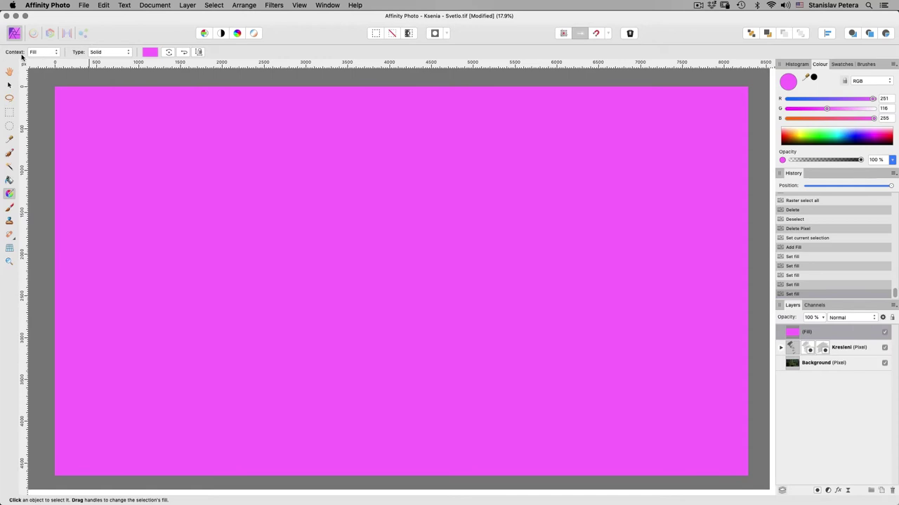
pyautogui.click(110, 54)
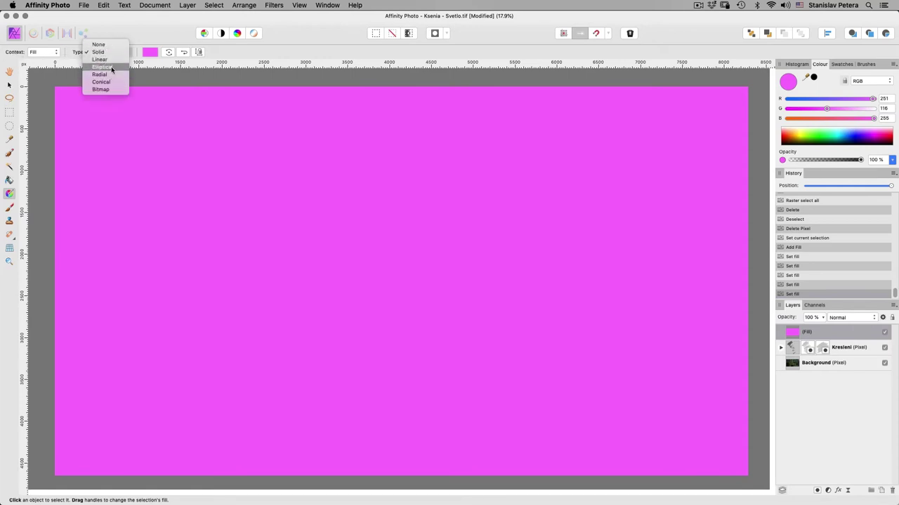
pyautogui.click(105, 60)
pyautogui.moveTo(161, 147); pyautogui.dragTo(545, 290)
pyautogui.moveTo(641, 338); pyautogui.dragTo(690, 373)
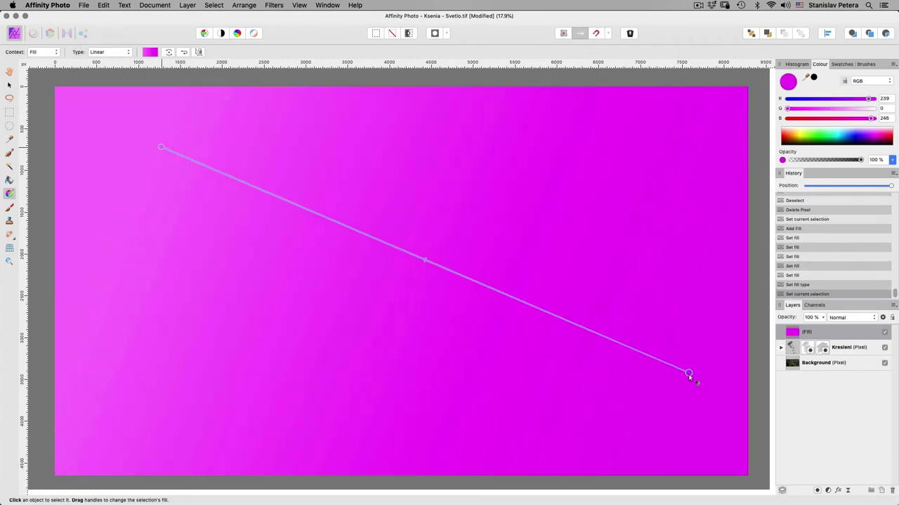
# Step: Change the fill's gradient to Radial, centred in the image's upper right area and reaching towards the lower left
pyautogui.click(113, 53)
pyautogui.click(110, 68)
pyautogui.moveTo(514, 175); pyautogui.dragTo(188, 316)
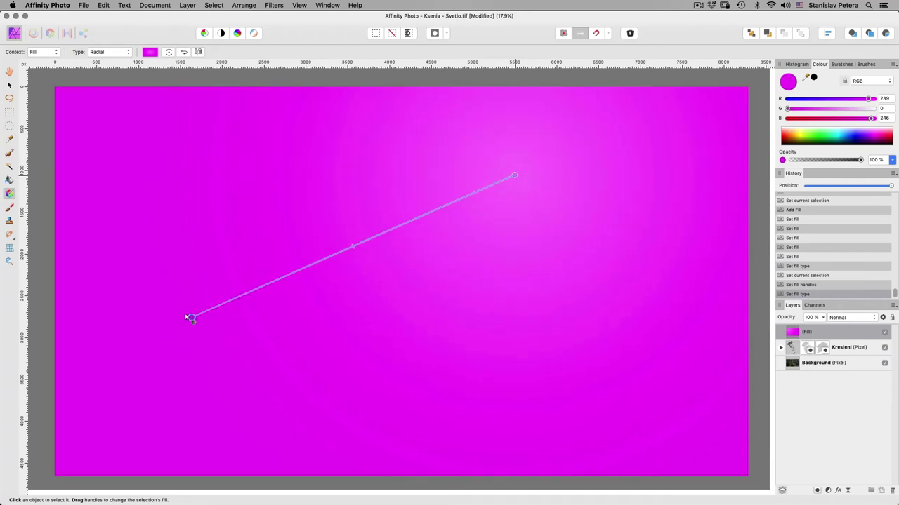
# Step: Reposition the radial gradient so its centre lies slightly right of the image centre and its outer end points to the upper left
pyautogui.click(793, 348)
pyautogui.click(798, 331)
pyautogui.click(513, 173)
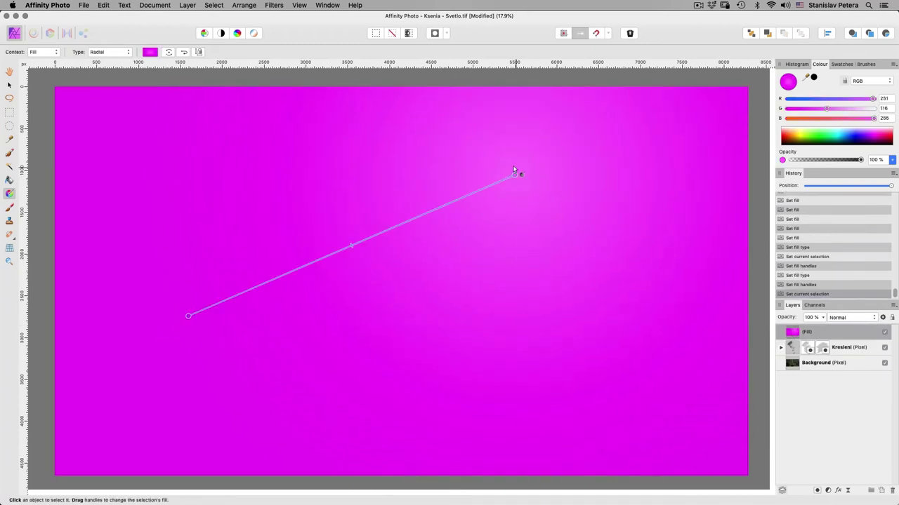
pyautogui.moveTo(411, 226); pyautogui.dragTo(386, 271)
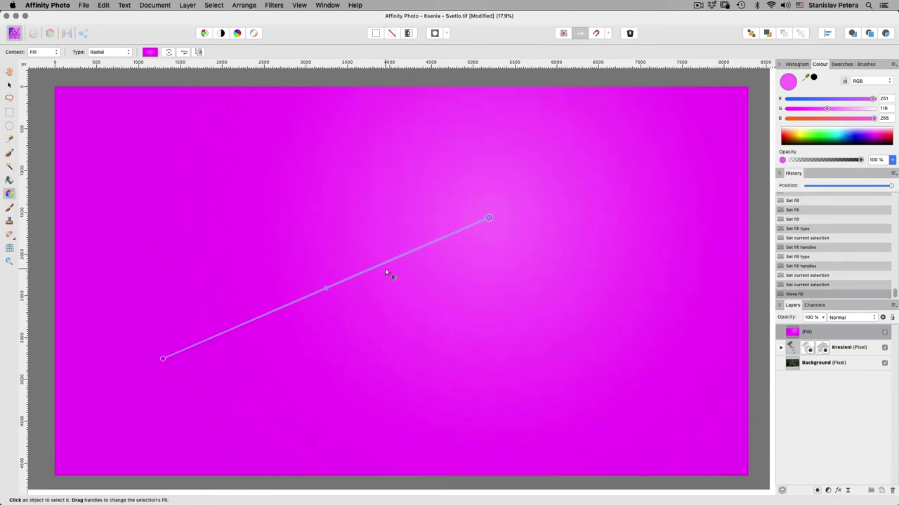
pyautogui.moveTo(164, 358); pyautogui.dragTo(215, 150)
pyautogui.moveTo(491, 217); pyautogui.dragTo(475, 269)
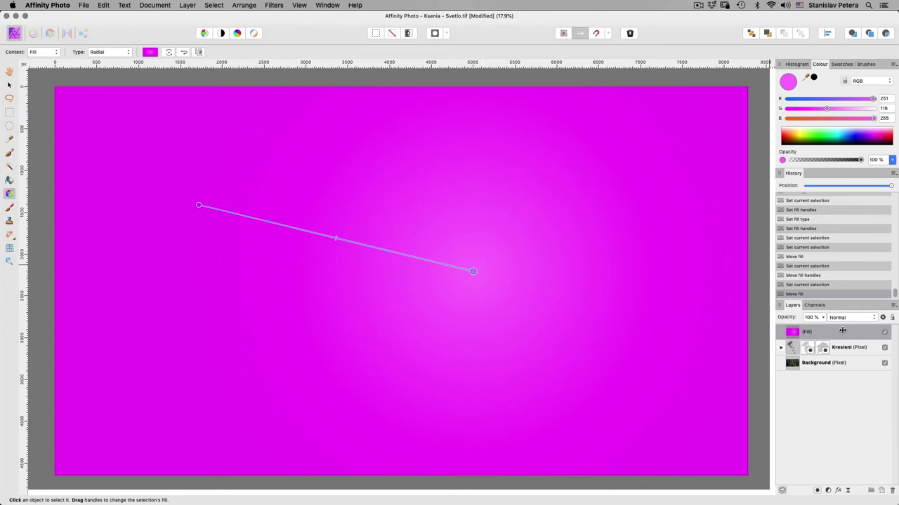
# Step: Expand the Kreslení layer and nest the fill layer inside it, directly above the Levels Adjustment
pyautogui.click(799, 337)
pyautogui.click(780, 347)
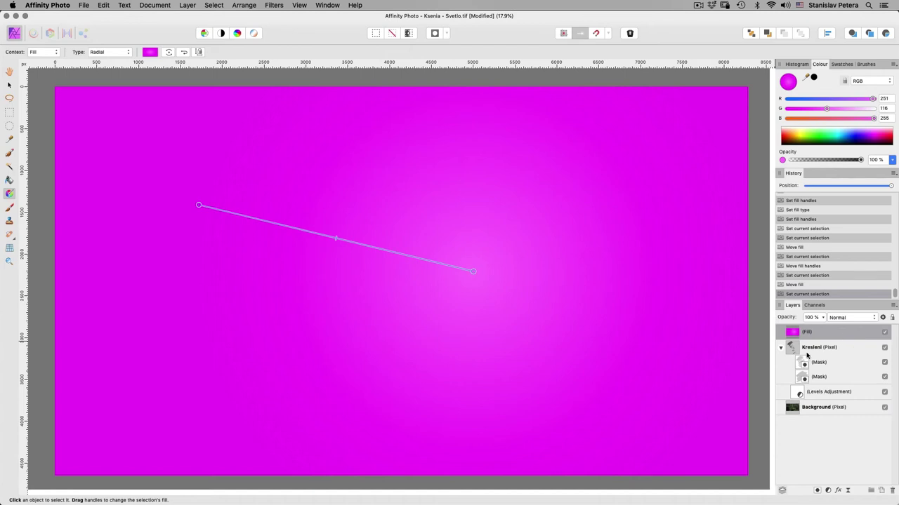
pyautogui.moveTo(794, 334); pyautogui.dragTo(814, 386)
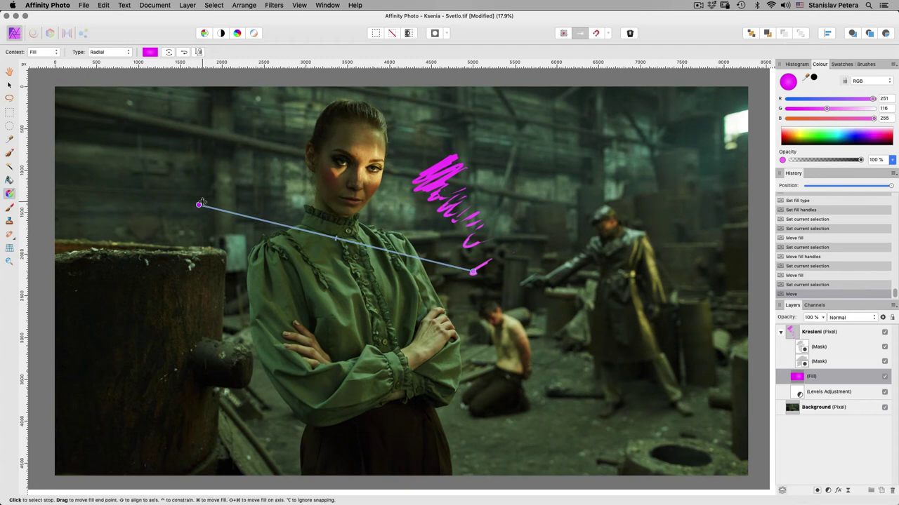
# Step: Fit the gradient along the brush strokes, recolour its outer end cyan with RGB 31, 246, 255, and shift it slightly right
pyautogui.moveTo(212, 199); pyautogui.dragTo(428, 146)
pyautogui.click(851, 141)
pyautogui.moveTo(852, 141); pyautogui.dragTo(825, 139)
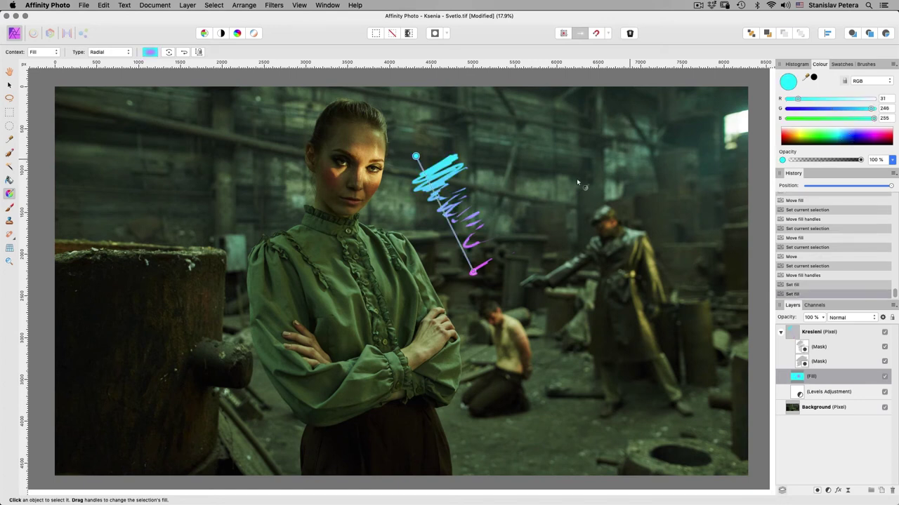
pyautogui.moveTo(470, 266); pyautogui.dragTo(480, 265)
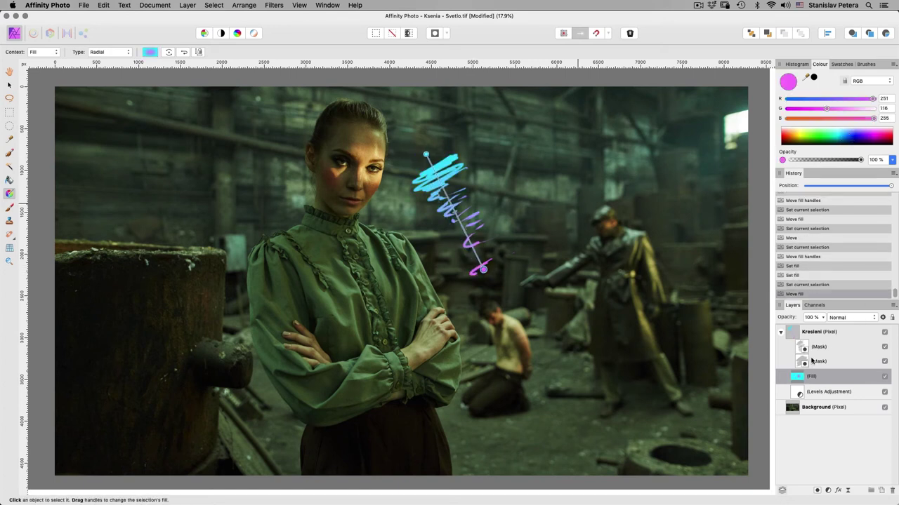
# Step: Add a live Motion Blur filter at the top of the layer stack with a 37,1 px radius and 297° rotation
pyautogui.click(858, 336)
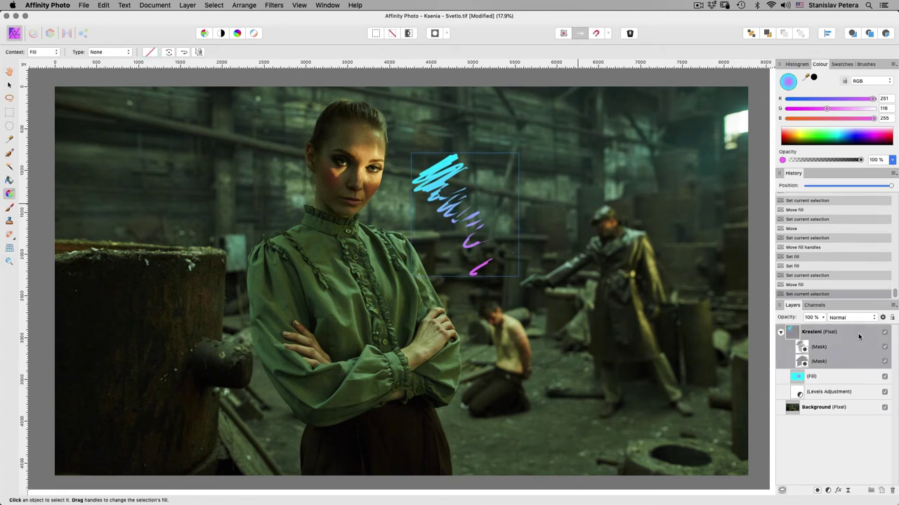
pyautogui.click(828, 378)
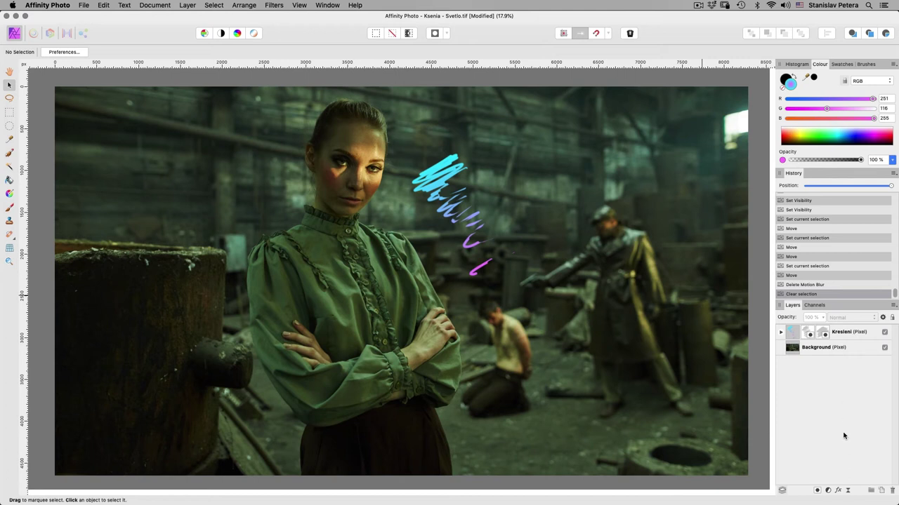
pyautogui.click(849, 493)
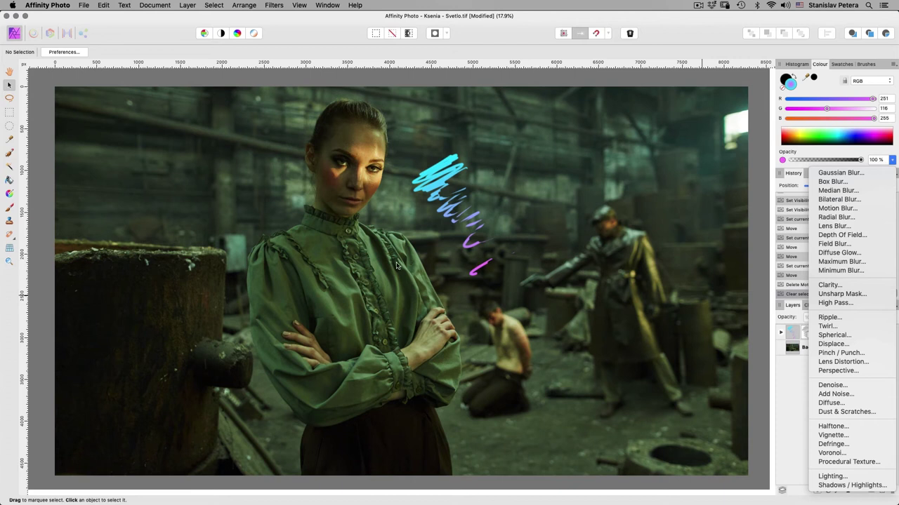
pyautogui.click(823, 209)
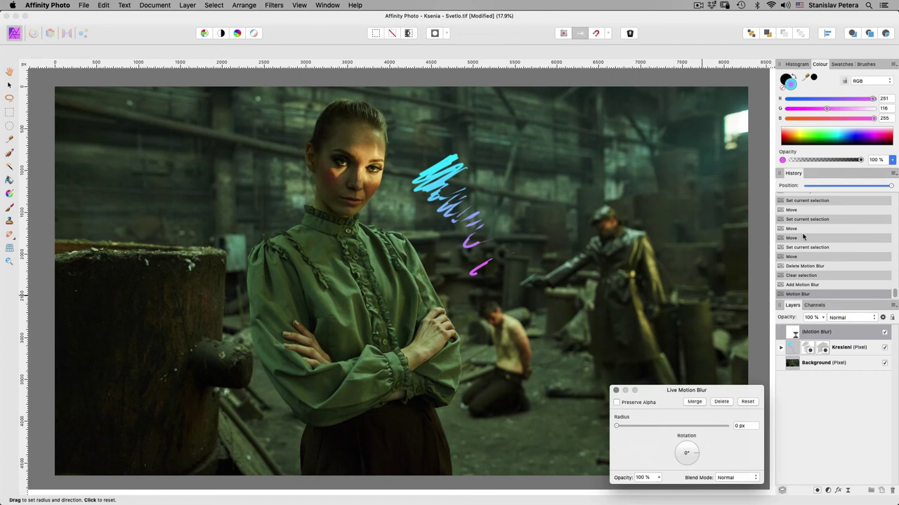
pyautogui.moveTo(705, 391); pyautogui.dragTo(703, 374)
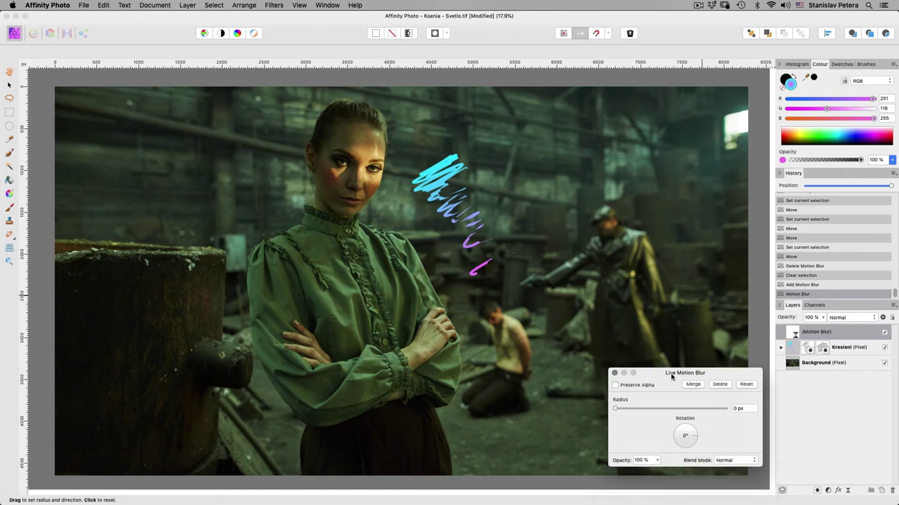
pyautogui.moveTo(694, 431); pyautogui.dragTo(689, 455)
pyautogui.moveTo(616, 410); pyautogui.dragTo(696, 410)
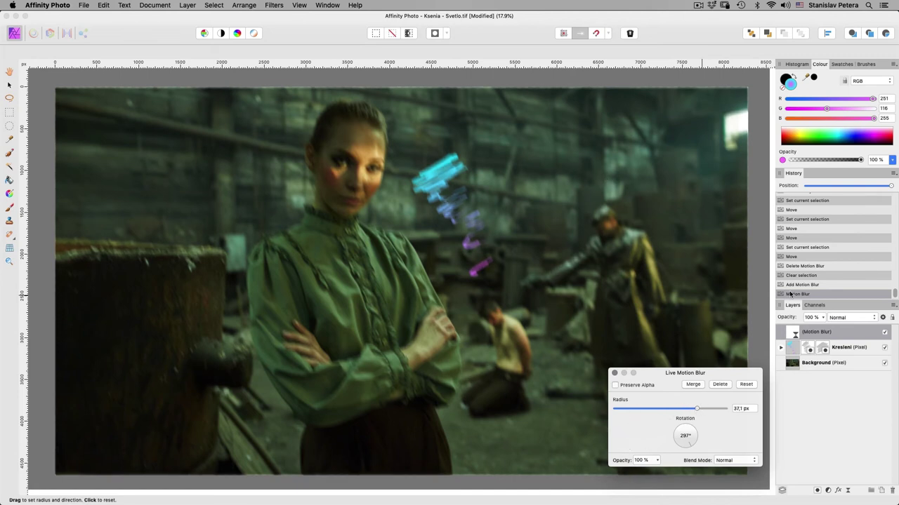
# Step: Expand the Kreslení layer, hide the Motion Blur filter layer, and select the Kreslení layer
pyautogui.click(780, 347)
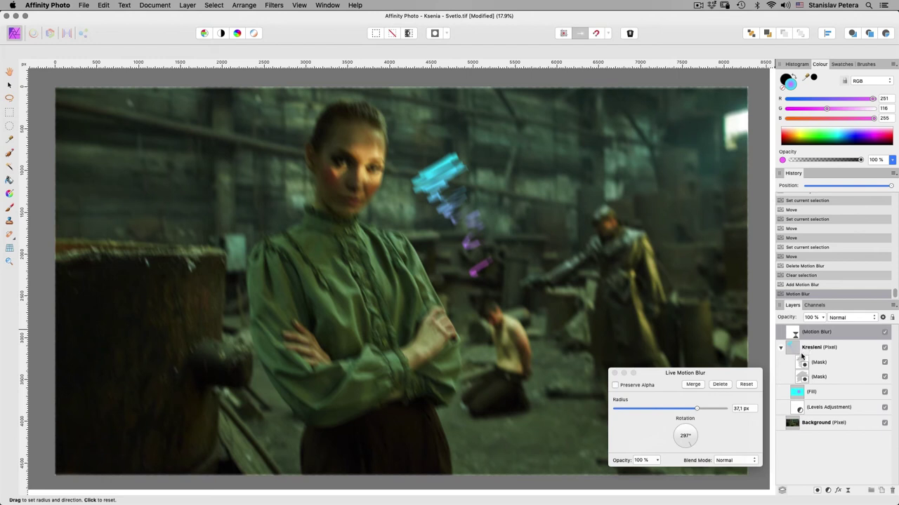
pyautogui.moveTo(742, 373); pyautogui.dragTo(735, 90)
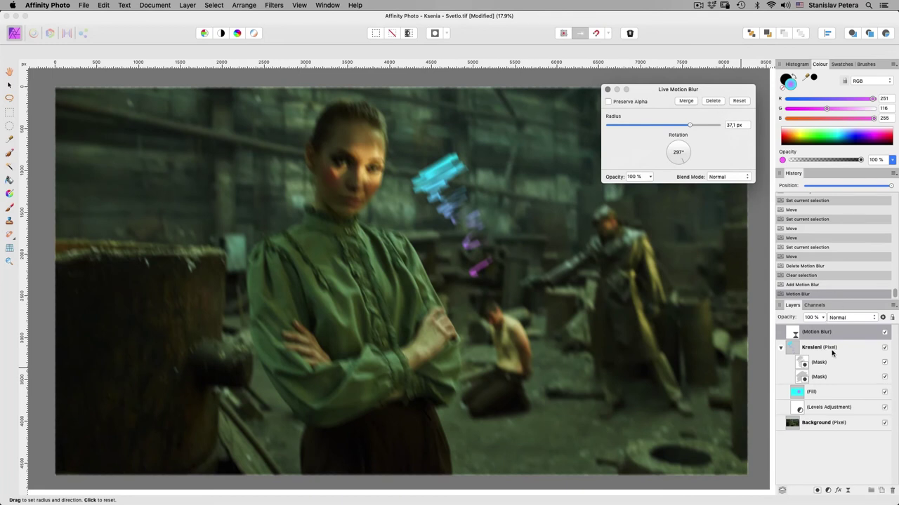
pyautogui.click(884, 332)
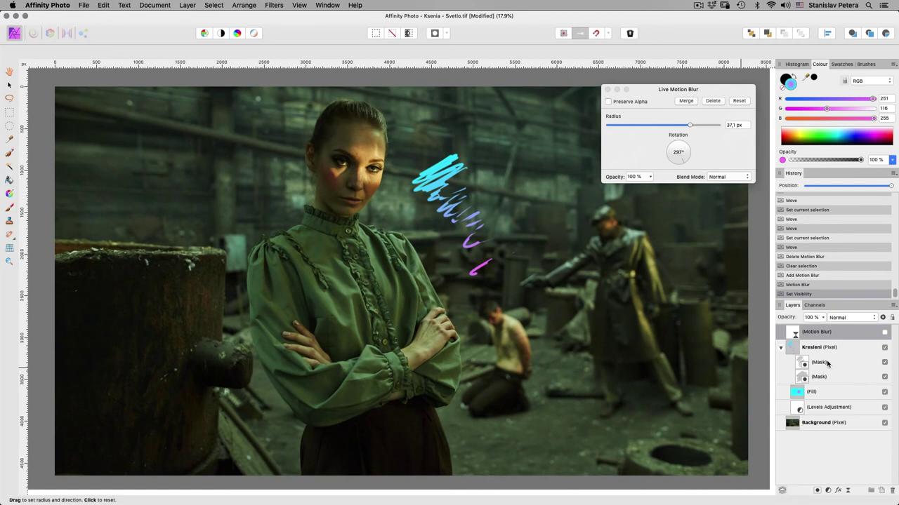
pyautogui.click(794, 349)
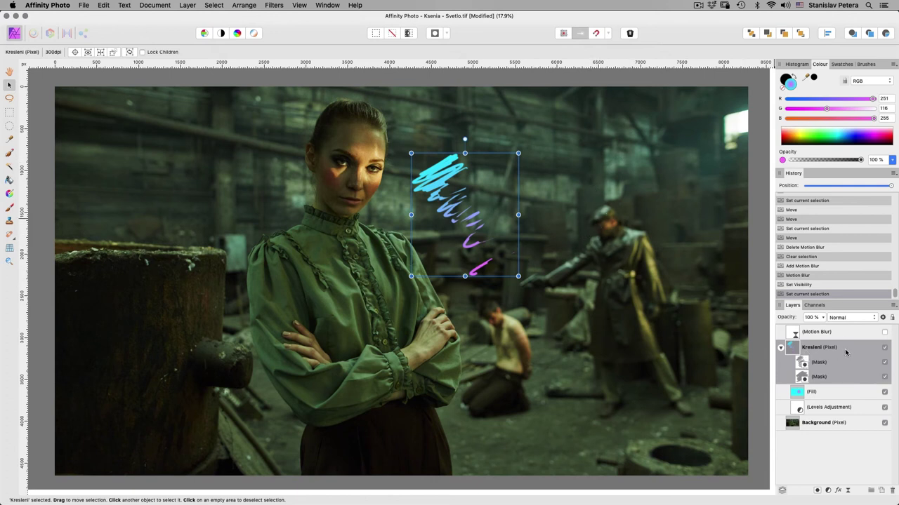
# Step: Add a pixel layer above Kreslení and paint a magenta diagram of three stacked boxes with a downward arrow beside it
pyautogui.click(881, 490)
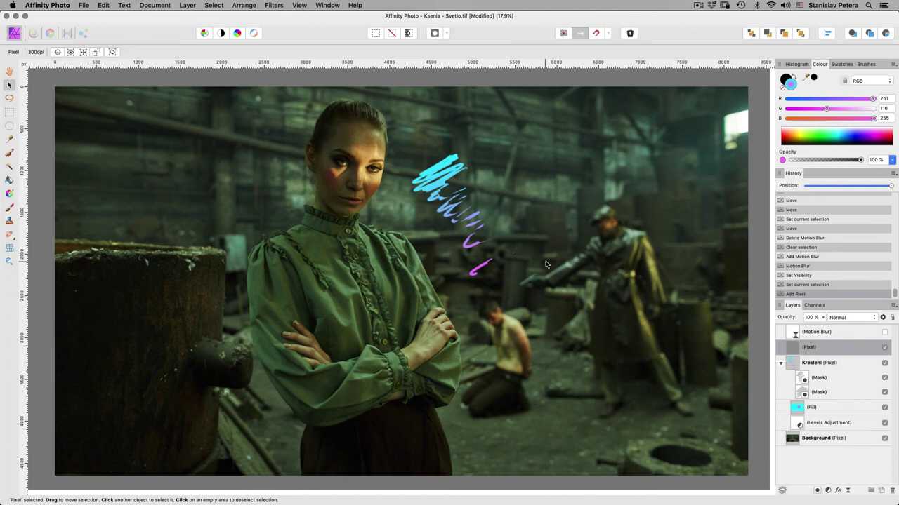
pyautogui.press('b')
pyautogui.moveTo(542, 239)
pyautogui.mouseDown()
pyautogui.moveTo(542, 250)
pyautogui.moveTo(609, 239)
pyautogui.moveTo(632, 240)
pyautogui.moveTo(633, 250)
pyautogui.moveTo(634, 239)
pyautogui.mouseUp()
pyautogui.moveTo(557, 250)
pyautogui.mouseDown()
pyautogui.moveTo(556, 260)
pyautogui.moveTo(629, 260)
pyautogui.mouseUp()
pyautogui.moveTo(556, 262); pyautogui.dragTo(557, 270)
pyautogui.moveTo(557, 270)
pyautogui.mouseDown()
pyautogui.moveTo(635, 270)
pyautogui.moveTo(634, 259)
pyautogui.moveTo(557, 286)
pyautogui.moveTo(636, 285)
pyautogui.moveTo(635, 273)
pyautogui.moveTo(651, 279)
pyautogui.mouseUp()
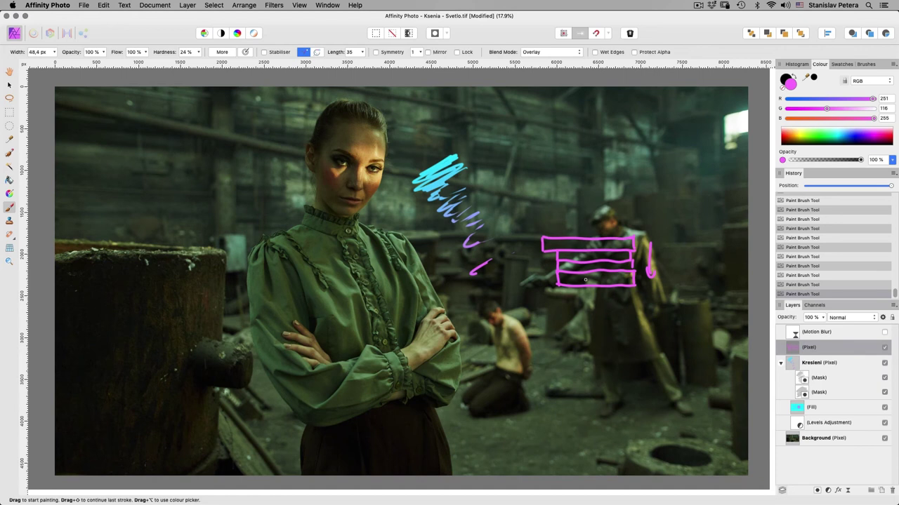
# Step: Paint a second stack of three boxes with an upward arrow below the first diagram
pyautogui.moveTo(538, 333)
pyautogui.mouseDown()
pyautogui.moveTo(537, 344)
pyautogui.moveTo(619, 336)
pyautogui.mouseUp()
pyautogui.moveTo(535, 344); pyautogui.dragTo(623, 344)
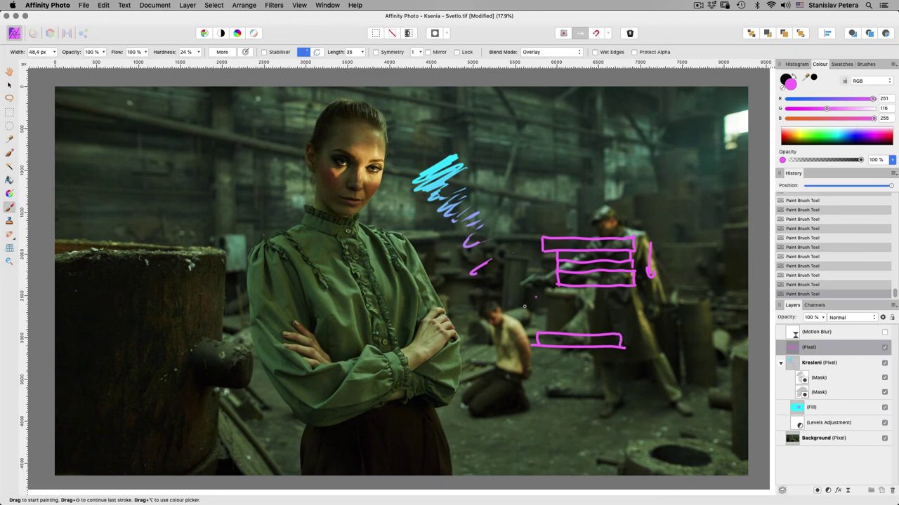
pyautogui.moveTo(538, 325)
pyautogui.mouseDown()
pyautogui.moveTo(599, 319)
pyautogui.moveTo(616, 331)
pyautogui.mouseUp()
pyautogui.moveTo(542, 315)
pyautogui.mouseDown()
pyautogui.moveTo(622, 304)
pyautogui.moveTo(650, 317)
pyautogui.mouseUp()
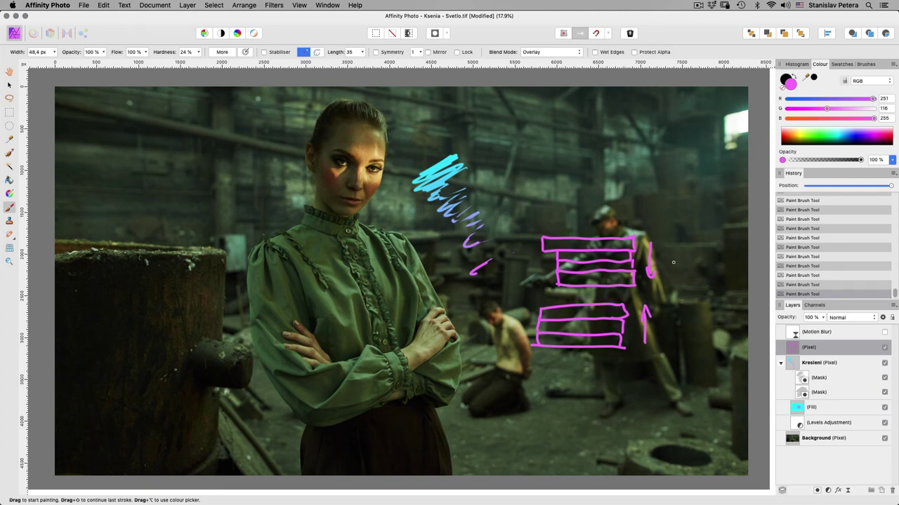
# Step: Paint small direction arrows beside both box stacks and an angle bracket on the outer side of the lower stack
pyautogui.moveTo(666, 256)
pyautogui.mouseDown()
pyautogui.moveTo(658, 275)
pyautogui.moveTo(632, 262)
pyautogui.mouseUp()
pyautogui.click(629, 266)
pyautogui.moveTo(632, 327)
pyautogui.mouseDown()
pyautogui.moveTo(634, 341)
pyautogui.moveTo(641, 328)
pyautogui.mouseUp()
pyautogui.moveTo(520, 311)
pyautogui.mouseDown()
pyautogui.moveTo(502, 325)
pyautogui.moveTo(523, 341)
pyautogui.mouseUp()
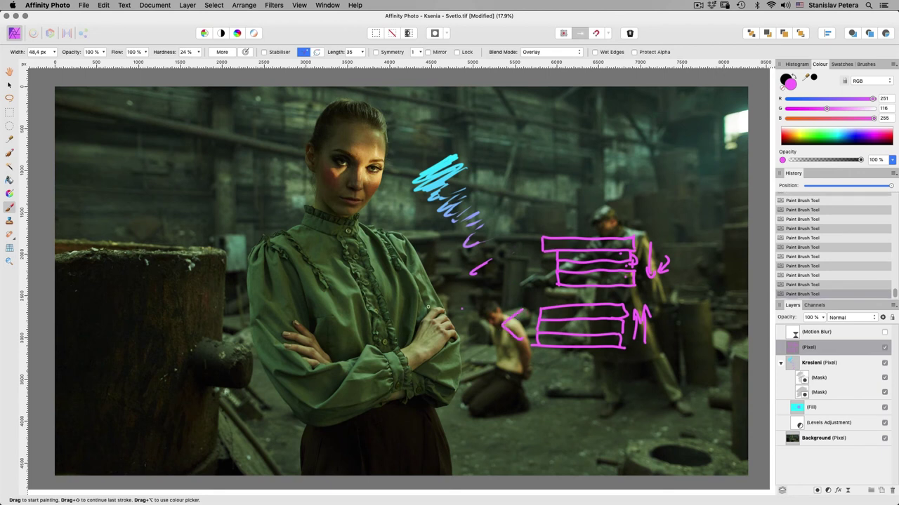
# Step: Handwrite the labels PIX., ADJ. and FILL beside the lower stack's bracket
pyautogui.moveTo(450, 309)
pyautogui.mouseDown()
pyautogui.moveTo(451, 319)
pyautogui.moveTo(469, 318)
pyautogui.moveTo(461, 318)
pyautogui.mouseUp()
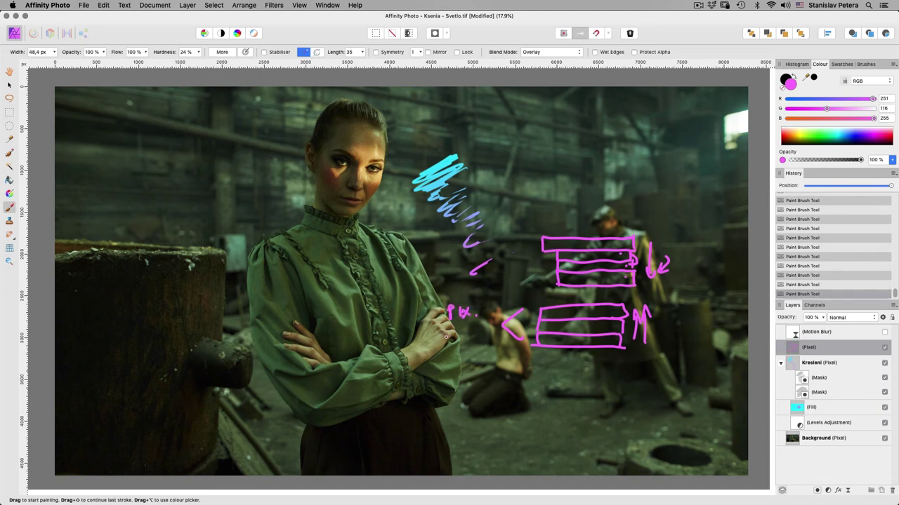
pyautogui.moveTo(445, 339)
pyautogui.mouseDown()
pyautogui.moveTo(453, 327)
pyautogui.moveTo(470, 338)
pyautogui.moveTo(446, 355)
pyautogui.mouseUp()
pyautogui.moveTo(447, 344); pyautogui.dragTo(471, 356)
pyautogui.moveTo(476, 345); pyautogui.dragTo(483, 355)
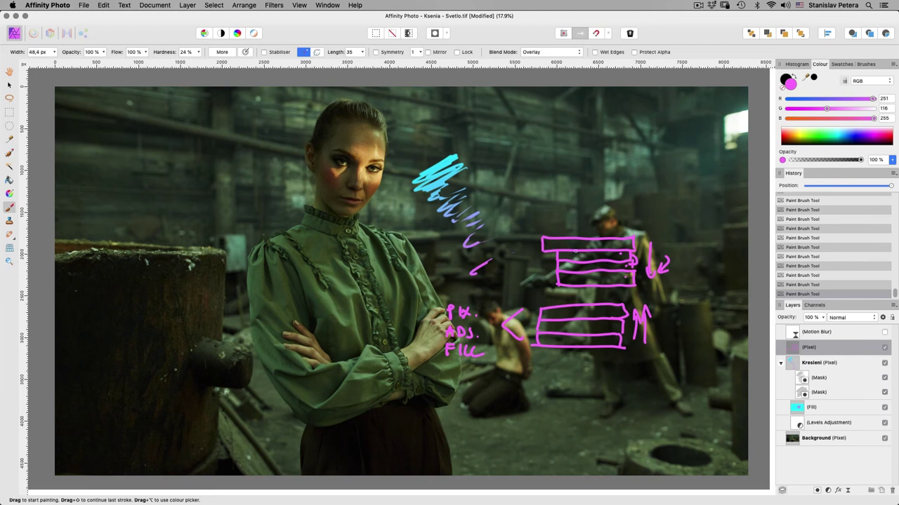
# Step: Handwrite MASK, LF and ADJ beside the upper stack, and paint a downward arrow there and an upward arrow at the lower stack
pyautogui.moveTo(476, 252)
pyautogui.mouseDown()
pyautogui.moveTo(514, 247)
pyautogui.moveTo(474, 269)
pyautogui.mouseUp()
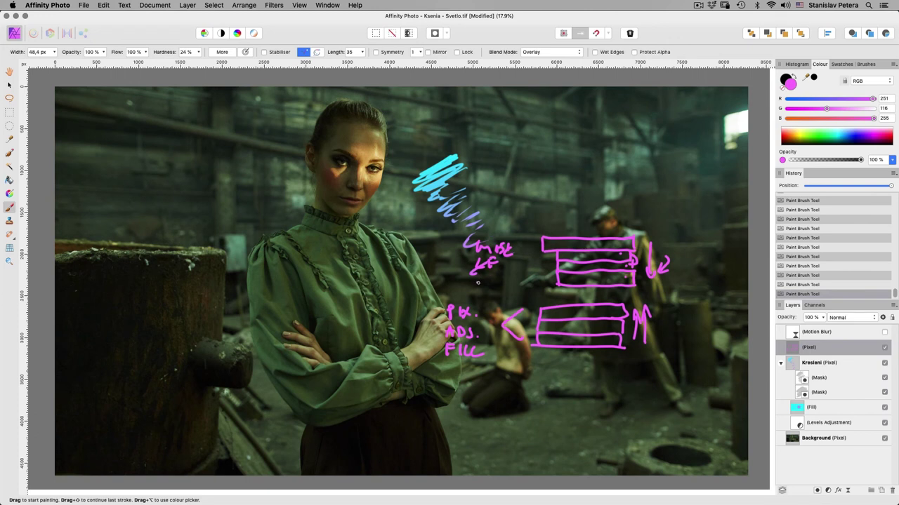
pyautogui.moveTo(477, 283); pyautogui.dragTo(481, 279)
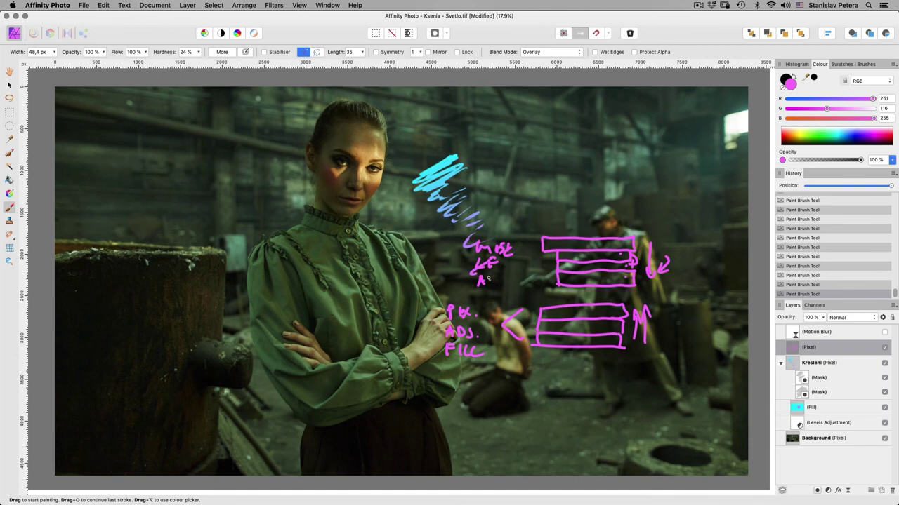
pyautogui.moveTo(487, 275); pyautogui.dragTo(492, 285)
pyautogui.moveTo(500, 274); pyautogui.dragTo(494, 285)
pyautogui.moveTo(530, 244)
pyautogui.mouseDown()
pyautogui.moveTo(531, 272)
pyautogui.moveTo(534, 265)
pyautogui.mouseUp()
pyautogui.moveTo(666, 339)
pyautogui.mouseDown()
pyautogui.moveTo(665, 312)
pyautogui.moveTo(671, 322)
pyautogui.mouseUp()
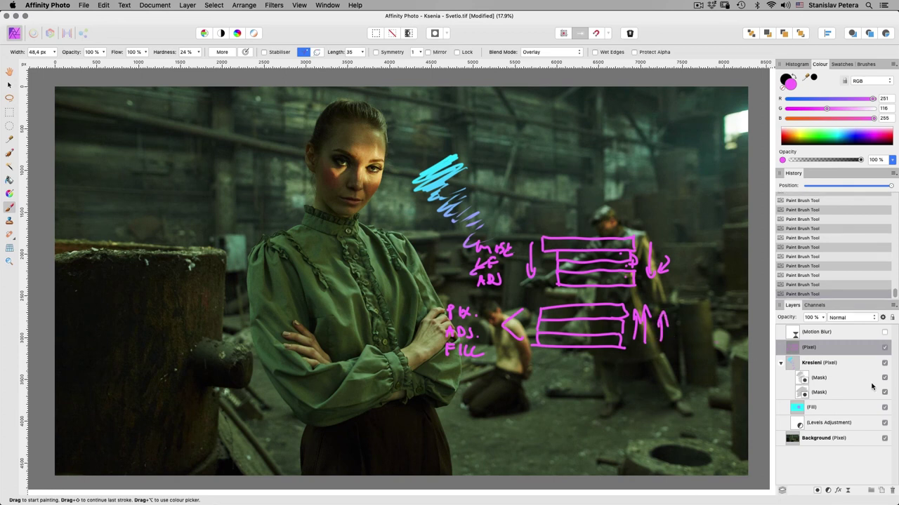
# Step: Delete the pixel layer holding the diagram and show the Motion Blur filter layer again
pyautogui.click(891, 490)
pyautogui.click(803, 335)
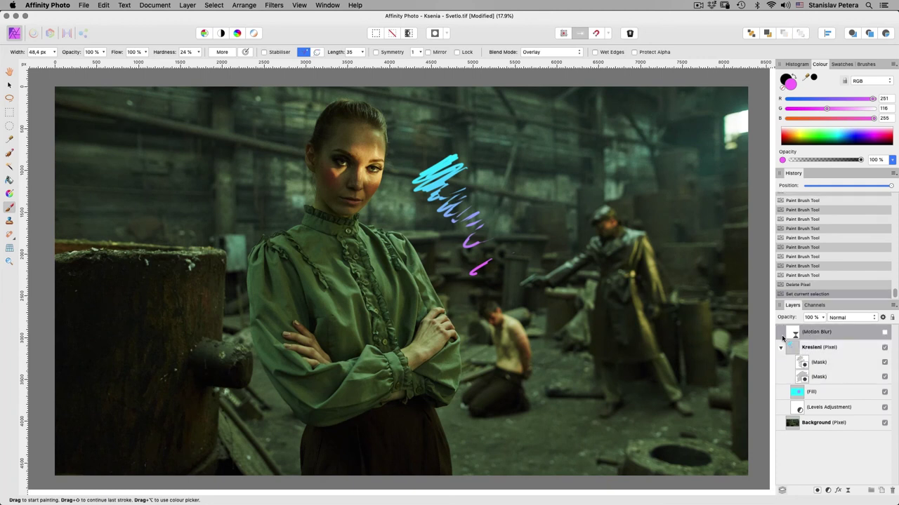
pyautogui.click(883, 332)
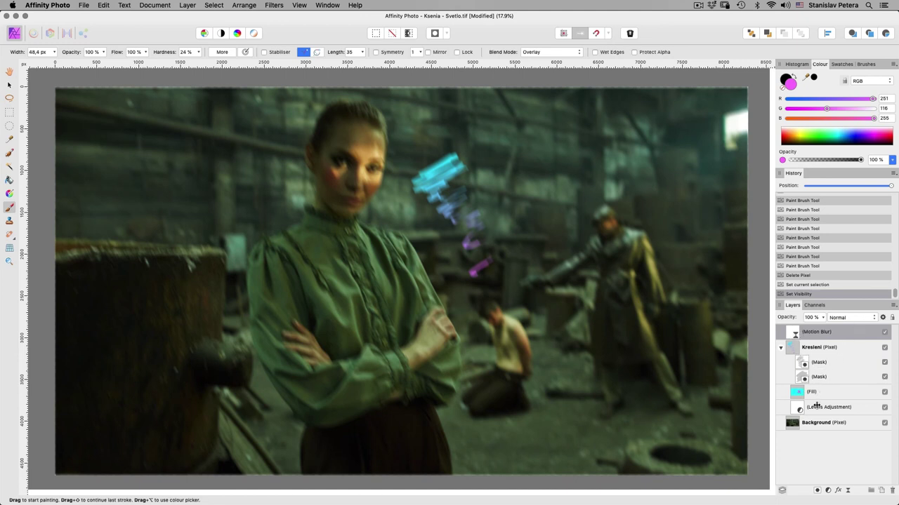
# Step: Nest the Motion Blur filter in Kreslení above the Fill layer, check its visibility toggle, and attach it to Kreslení above both masks
pyautogui.moveTo(796, 337); pyautogui.dragTo(805, 378)
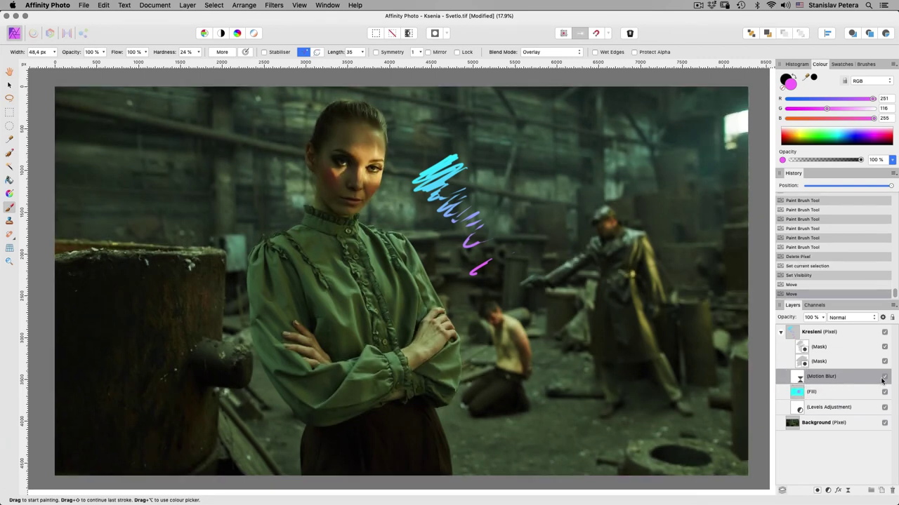
pyautogui.click(883, 378)
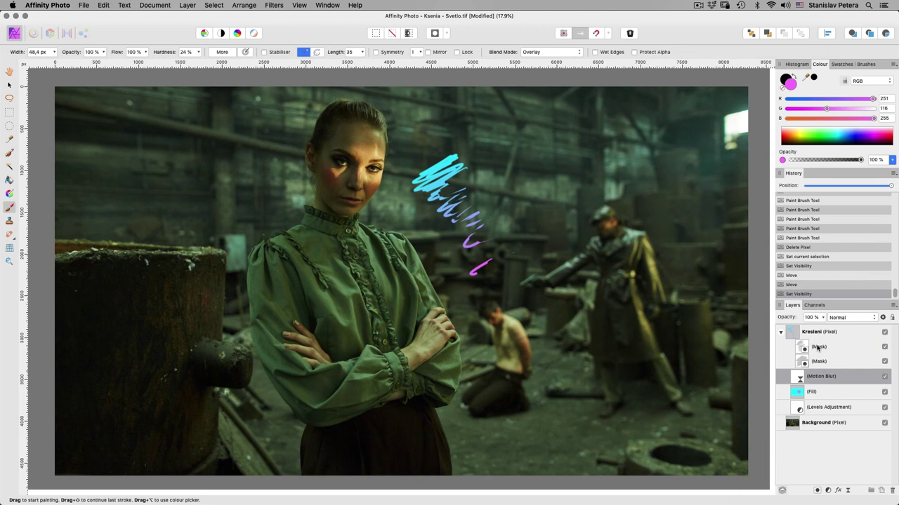
pyautogui.moveTo(798, 379); pyautogui.dragTo(790, 336)
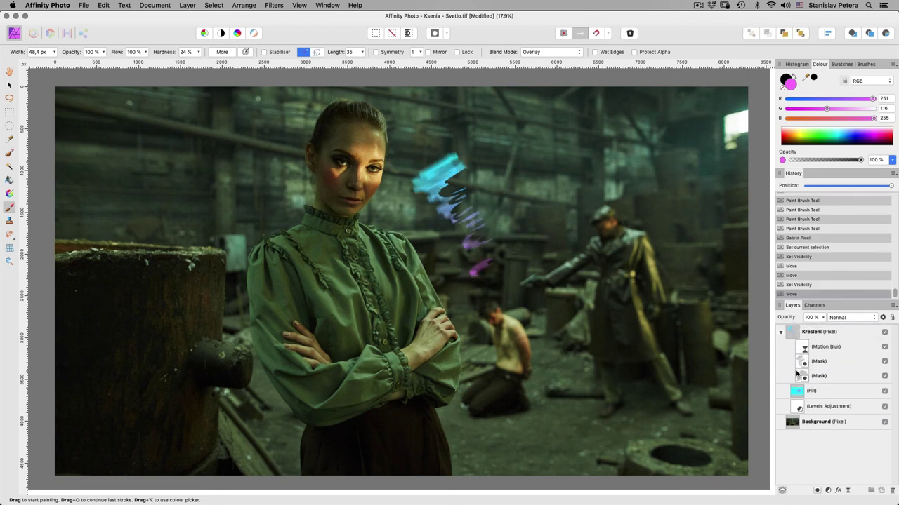
# Step: Zoom in to 50% on the brush strokes to examine how the Motion Blur filter and the masks interact
pyautogui.click(822, 360)
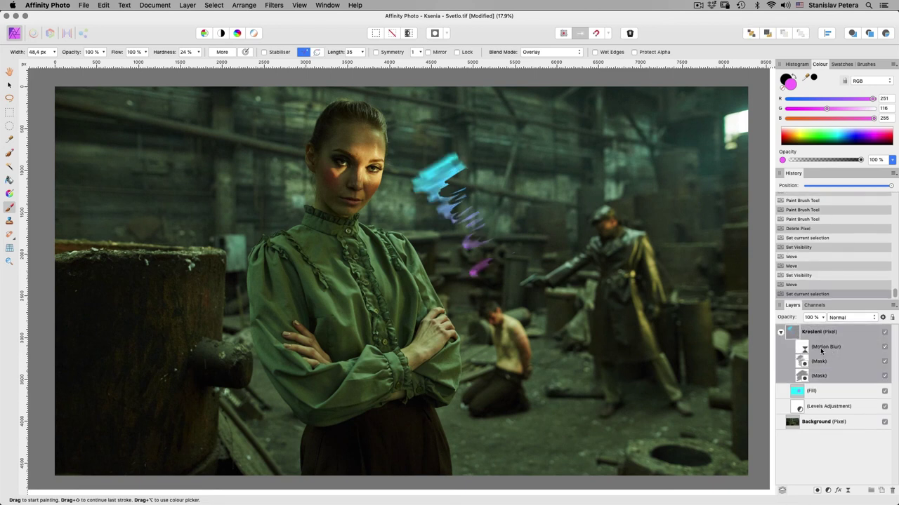
pyautogui.doubleClick(816, 352)
pyautogui.write('yz')
pyautogui.press('Escape')
pyautogui.press('z')
pyautogui.moveTo(466, 194); pyautogui.dragTo(492, 178)
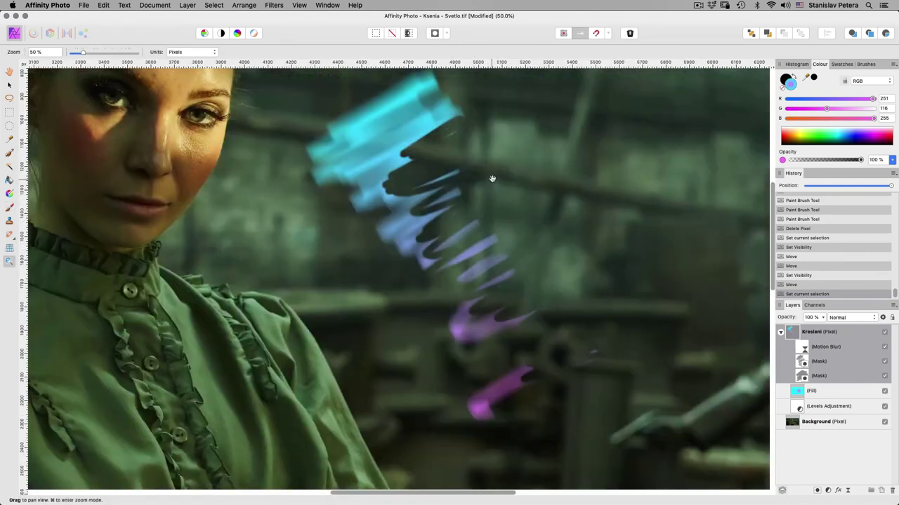
# Step: Move the Motion Blur filter below both masks attached to the Kreslení layer
pyautogui.doubleClick(802, 349)
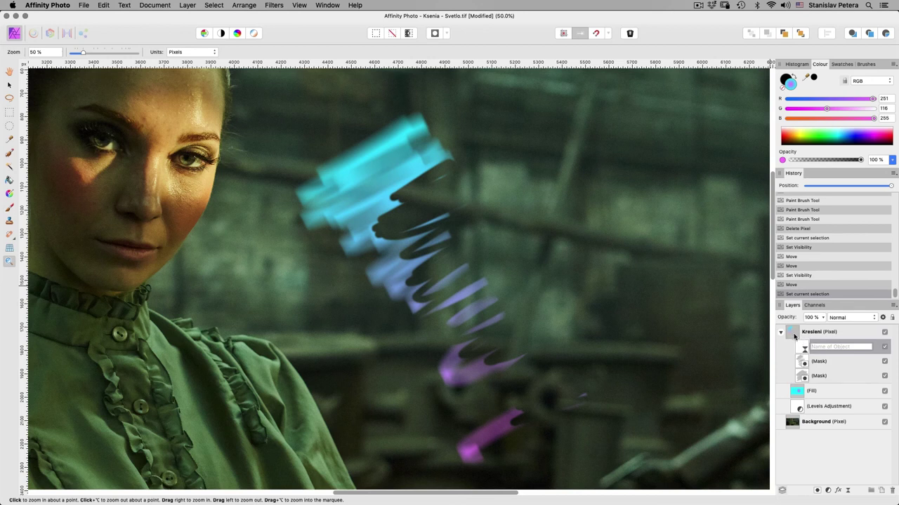
pyautogui.click(794, 334)
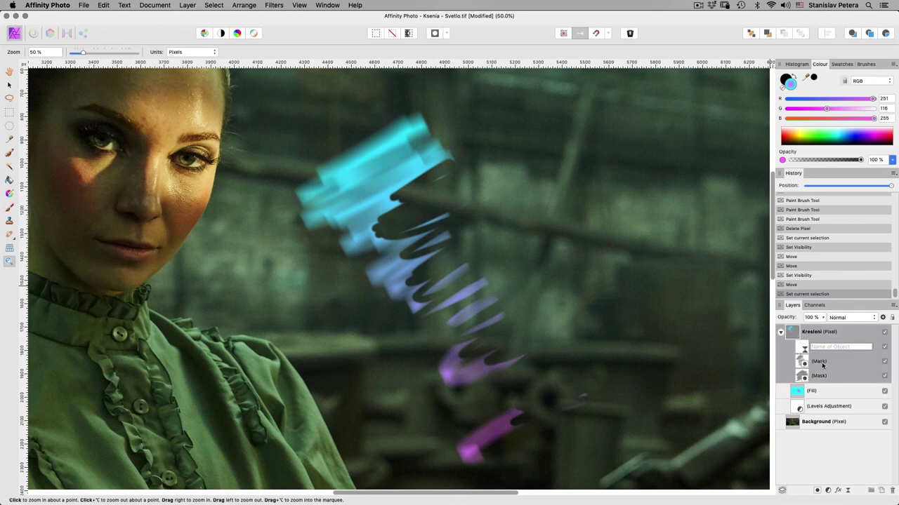
pyautogui.click(822, 362)
pyautogui.click(802, 364)
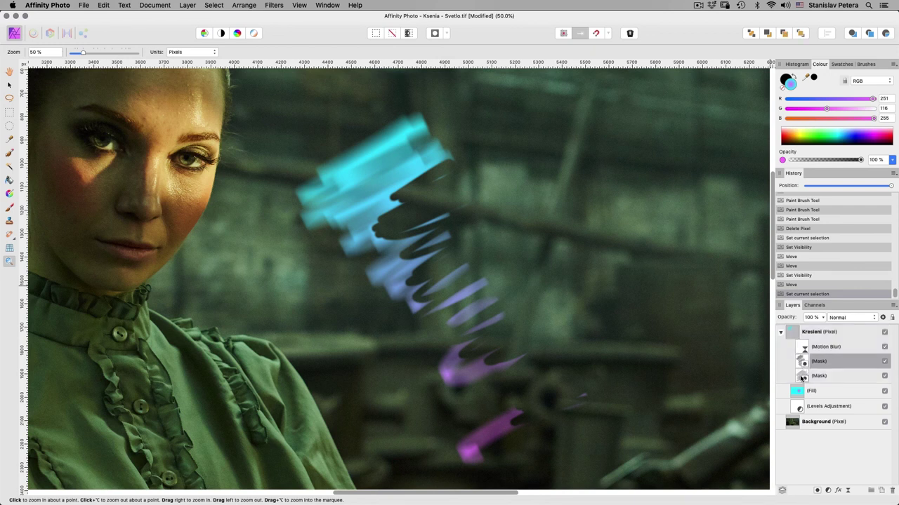
pyautogui.click(800, 352)
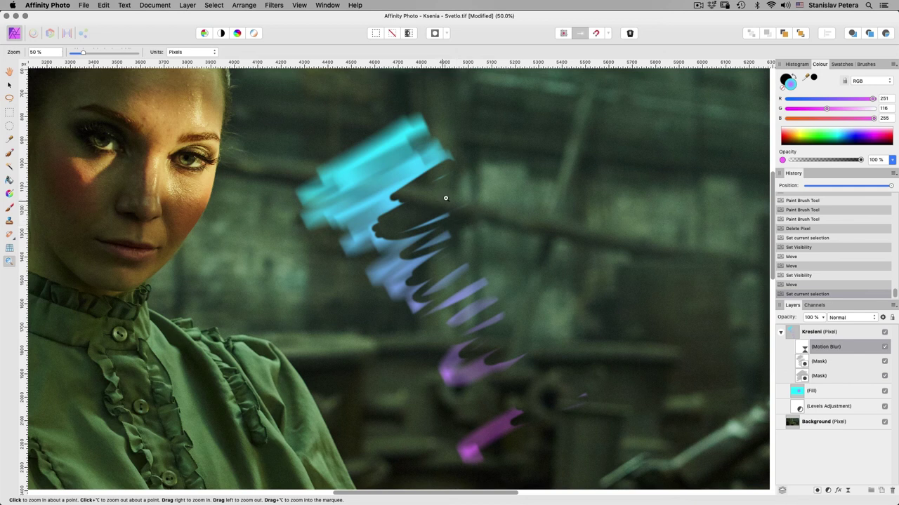
pyautogui.moveTo(802, 349); pyautogui.dragTo(796, 386)
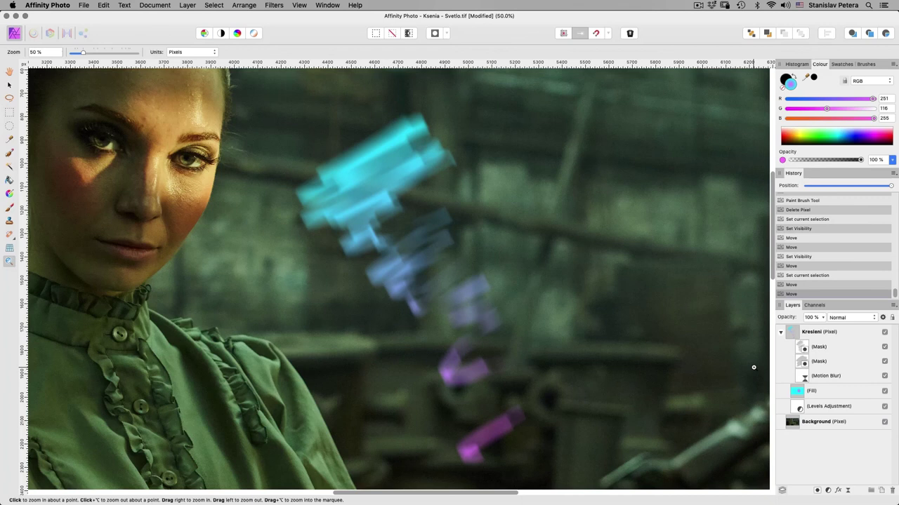
# Step: Fit the whole image in view, open the Live Motion Blur settings, and slightly adjust the radius and rotation
pyautogui.press('super+minus')
pyautogui.press('super+minus')
pyautogui.press('super+minus')
pyautogui.click(795, 379)
pyautogui.click(797, 380)
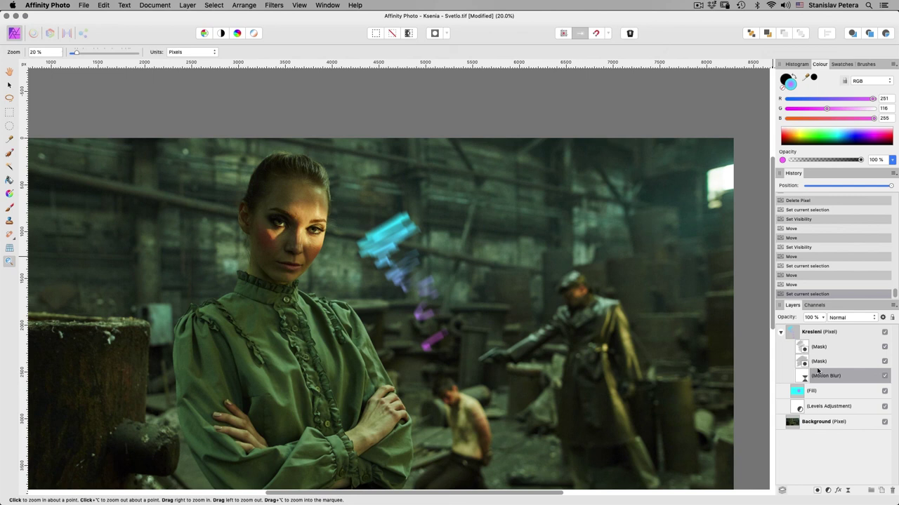
pyautogui.press('space')
pyautogui.moveTo(654, 358); pyautogui.dragTo(687, 323)
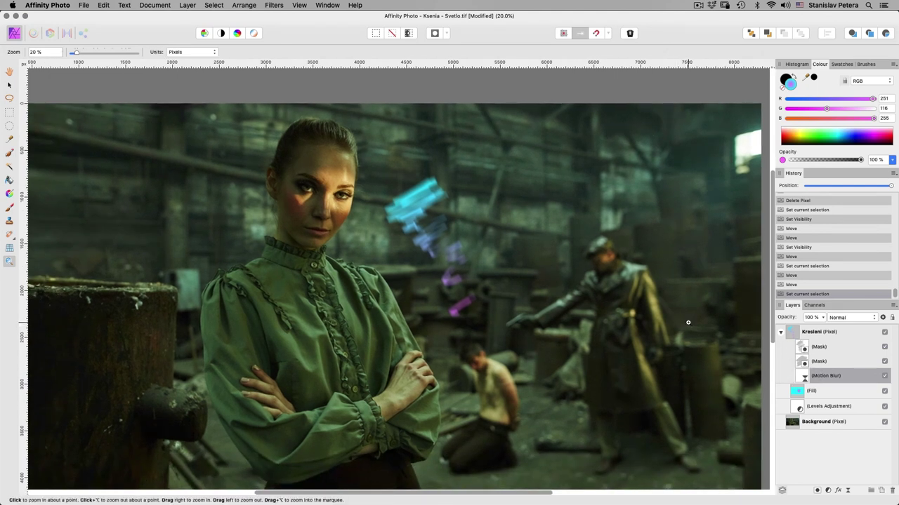
pyautogui.press('super+0')
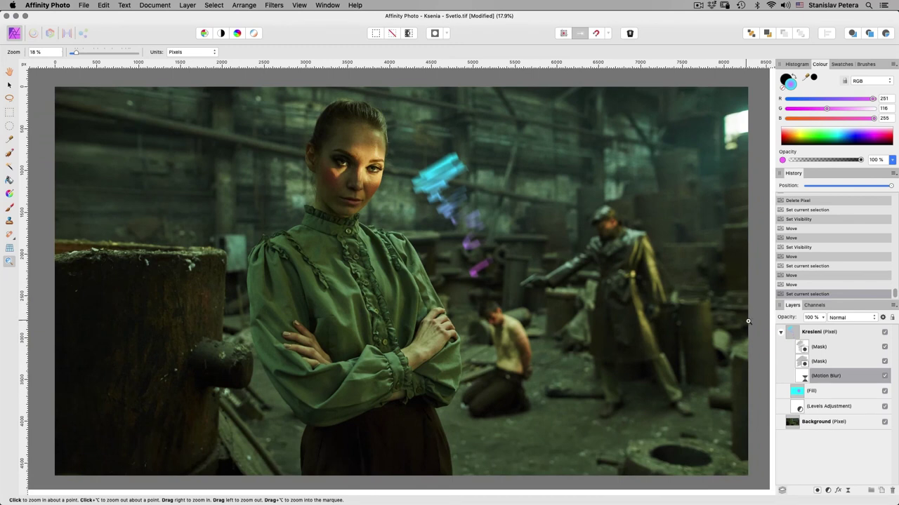
pyautogui.doubleClick(801, 377)
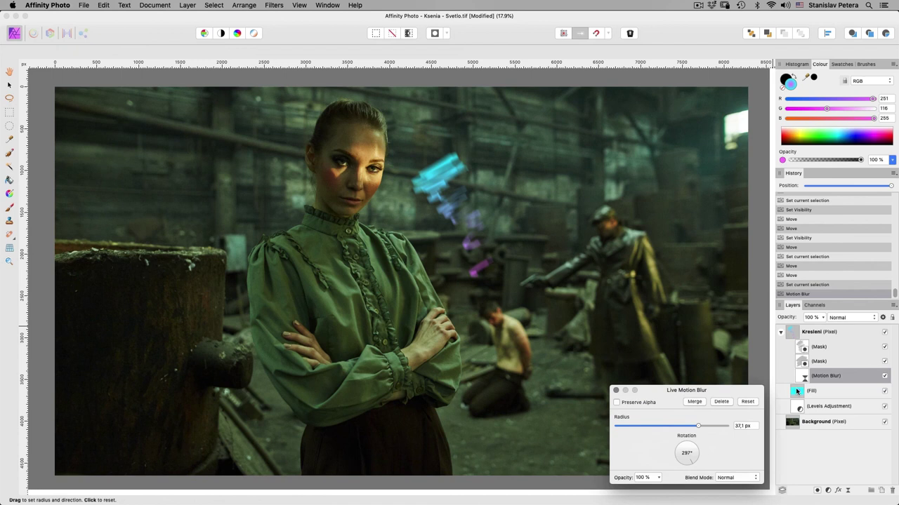
pyautogui.moveTo(697, 427)
pyautogui.mouseDown()
pyautogui.moveTo(650, 426)
pyautogui.moveTo(702, 426)
pyautogui.mouseUp()
pyautogui.moveTo(692, 463); pyautogui.dragTo(690, 463)
# Step: Select the Fill layer and reposition the magenta end of its radial gradient near the lowest brush stroke
pyautogui.click(797, 396)
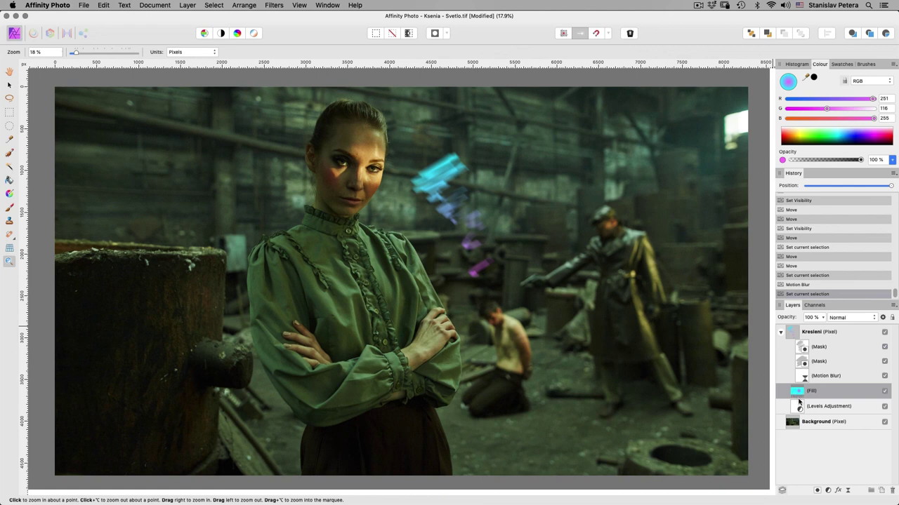
pyautogui.press('g')
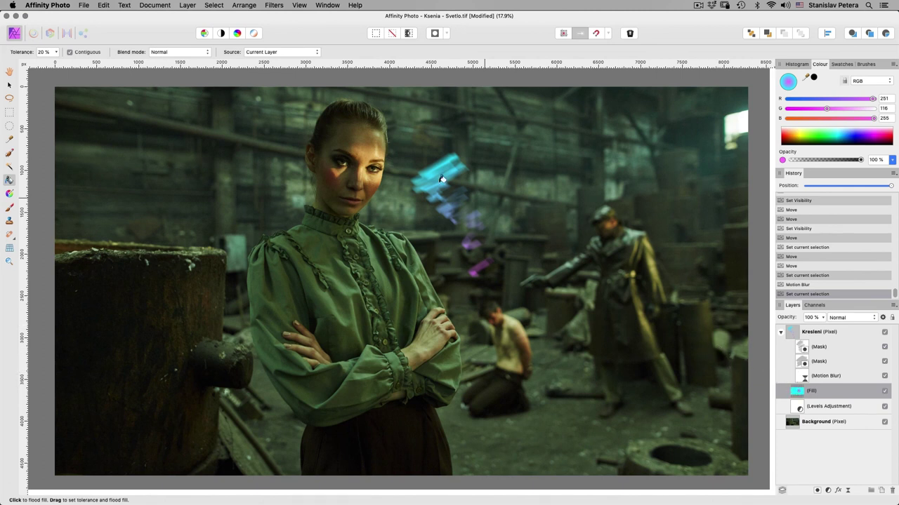
pyautogui.press('g')
pyautogui.moveTo(484, 268)
pyautogui.mouseDown()
pyautogui.moveTo(507, 252)
pyautogui.moveTo(467, 226)
pyautogui.moveTo(505, 283)
pyautogui.moveTo(487, 266)
pyautogui.moveTo(497, 277)
pyautogui.mouseUp()
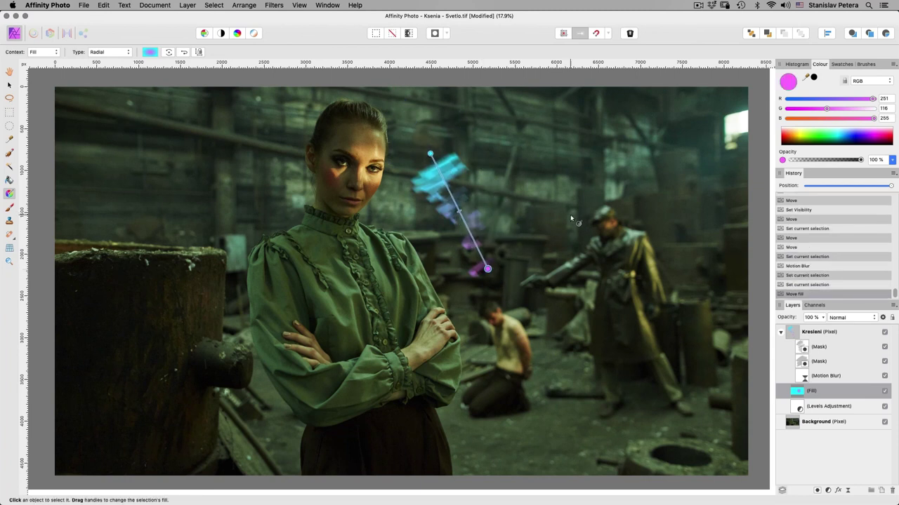
# Step: Collapse and re-expand the Kreslení layer to review its nested layers
pyautogui.click(780, 335)
pyautogui.click(781, 334)
pyautogui.click(790, 333)
pyautogui.click(781, 333)
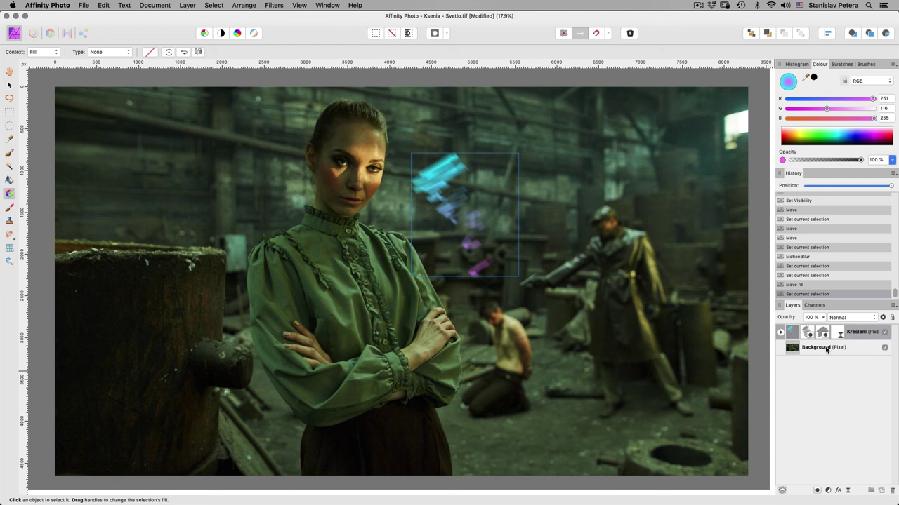
pyautogui.click(780, 332)
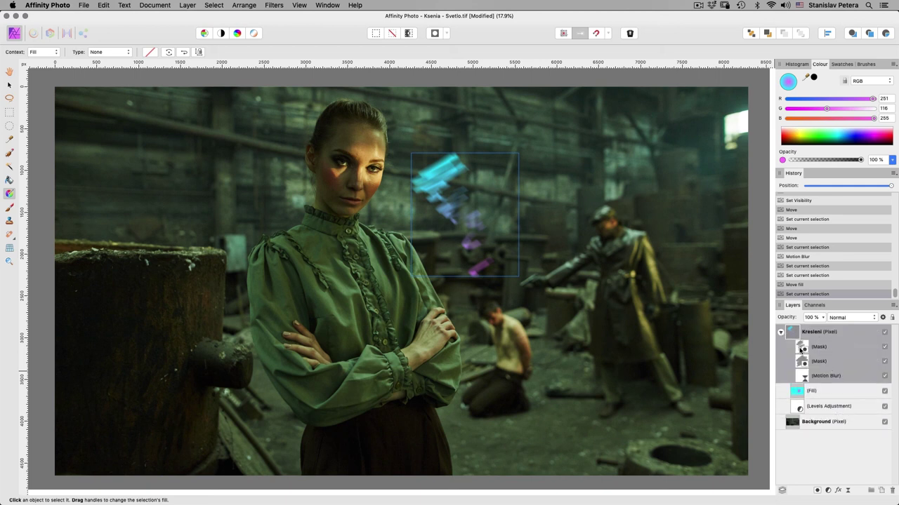
# Step: Toggle the visibility of Kreslení, its upper mask and its Motion Blur filter to compare their effects
pyautogui.click(885, 332)
pyautogui.click(884, 346)
pyautogui.click(885, 376)
pyautogui.click(885, 376)
pyautogui.click(884, 347)
pyautogui.click(884, 334)
pyautogui.click(884, 339)
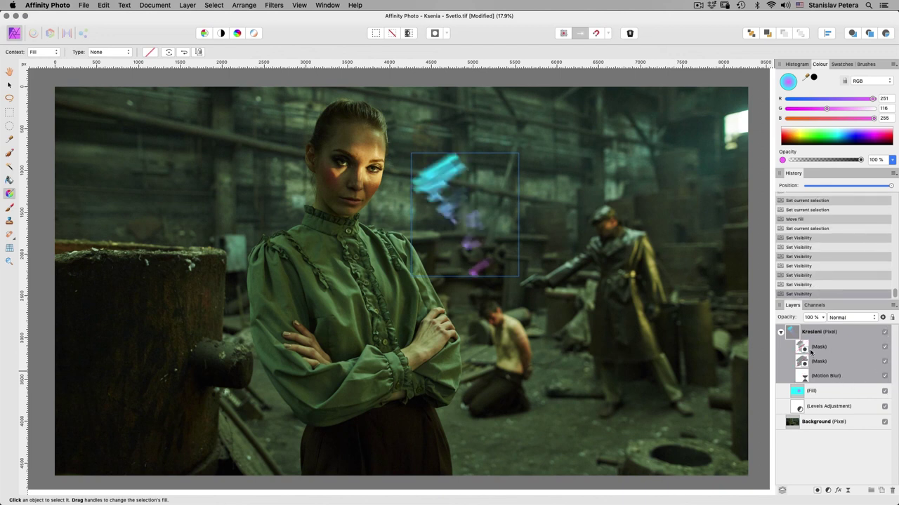
# Step: Preview other blend modes on the Fill layer, dismiss the choices, and select the Kreslení layer
pyautogui.click(797, 393)
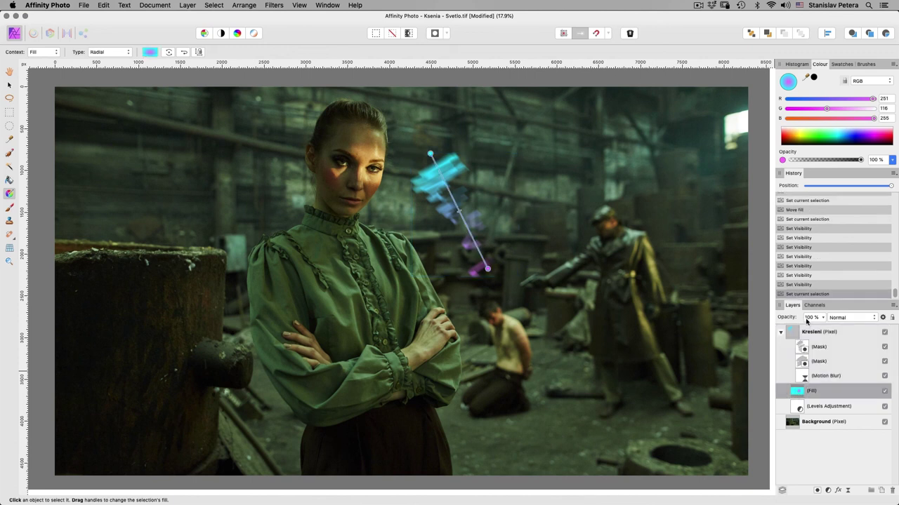
pyautogui.click(853, 318)
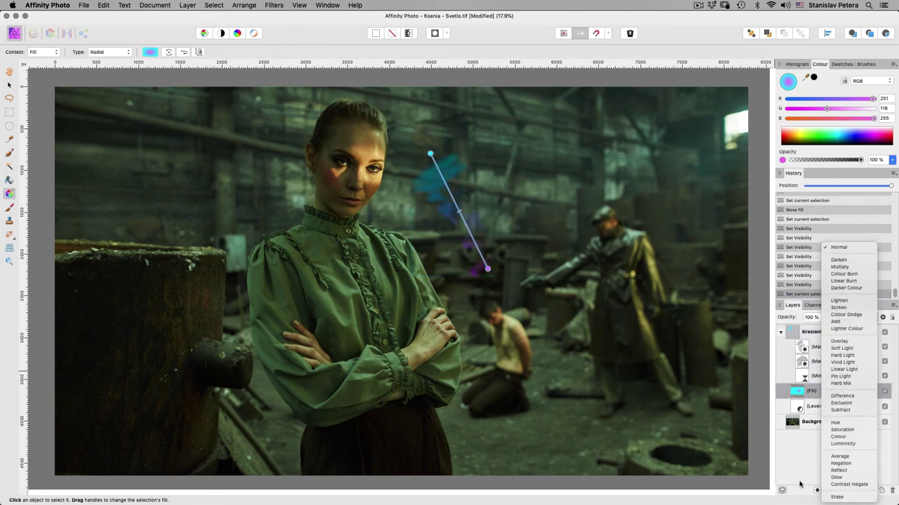
pyautogui.click(797, 475)
pyautogui.click(791, 347)
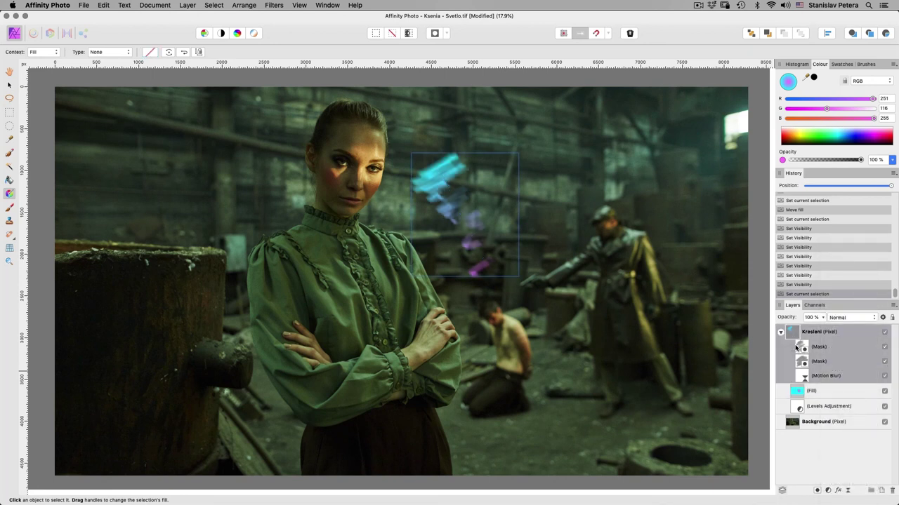